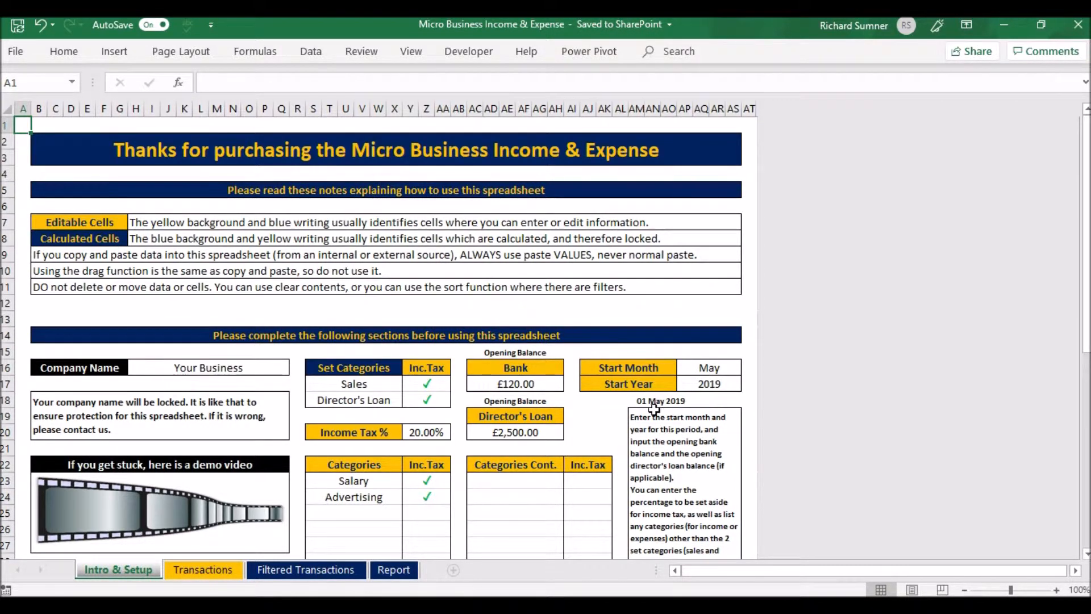
# Review the start month choices and the Director's Loan opening balance in the setup section
pyautogui.click(706, 369)
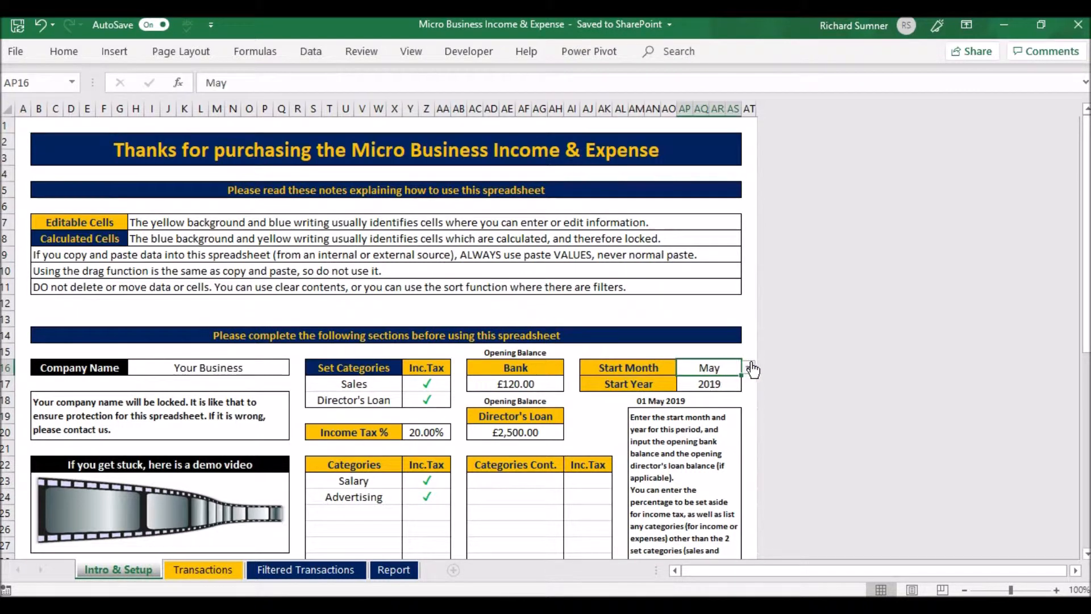
pyautogui.click(749, 368)
pyautogui.click(750, 368)
pyautogui.click(525, 433)
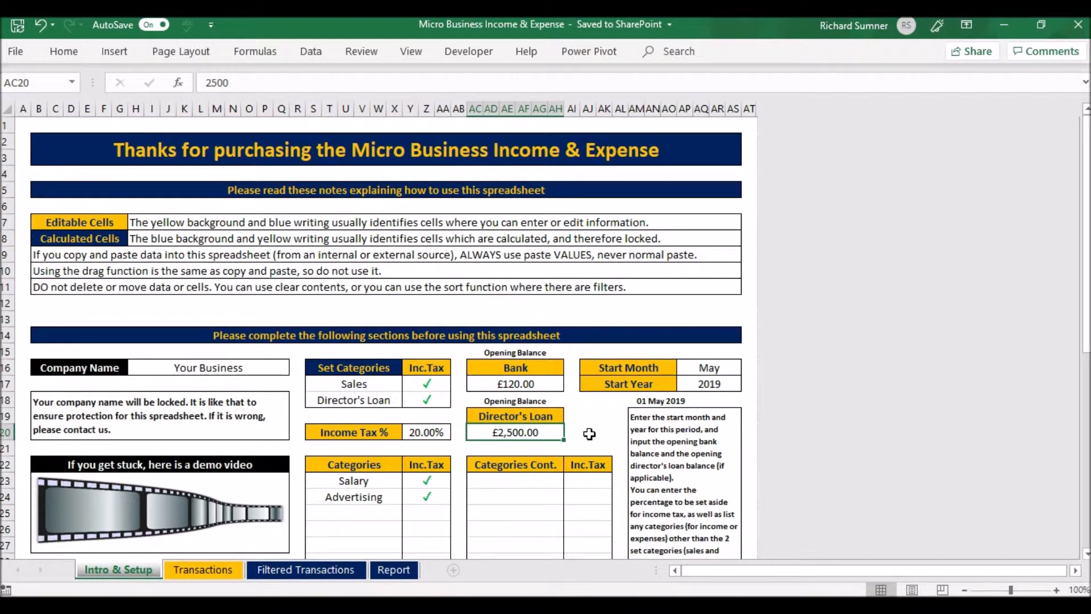
# Check the income tax inclusion choices for the first empty row of the Categories table
pyautogui.scroll(-1, 590, 433)
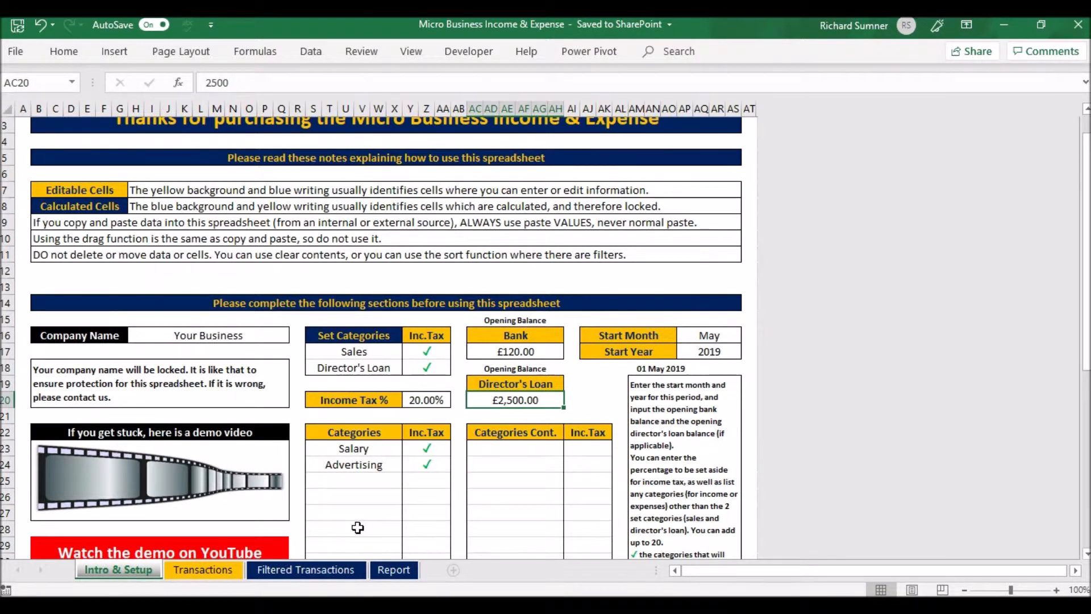
pyautogui.scroll(-2, 358, 528)
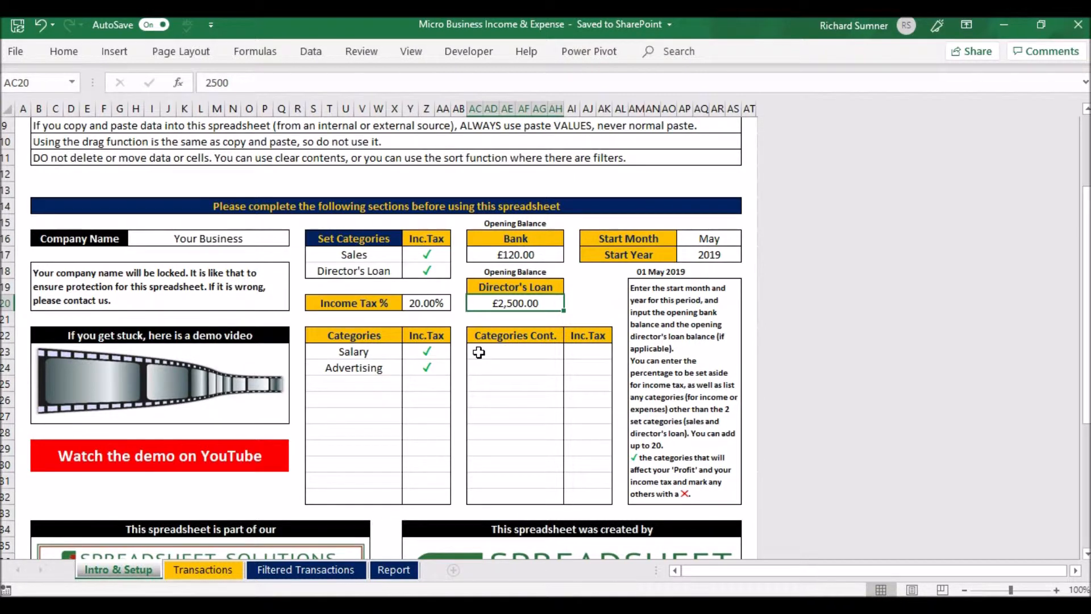
pyautogui.click(430, 380)
pyautogui.click(457, 384)
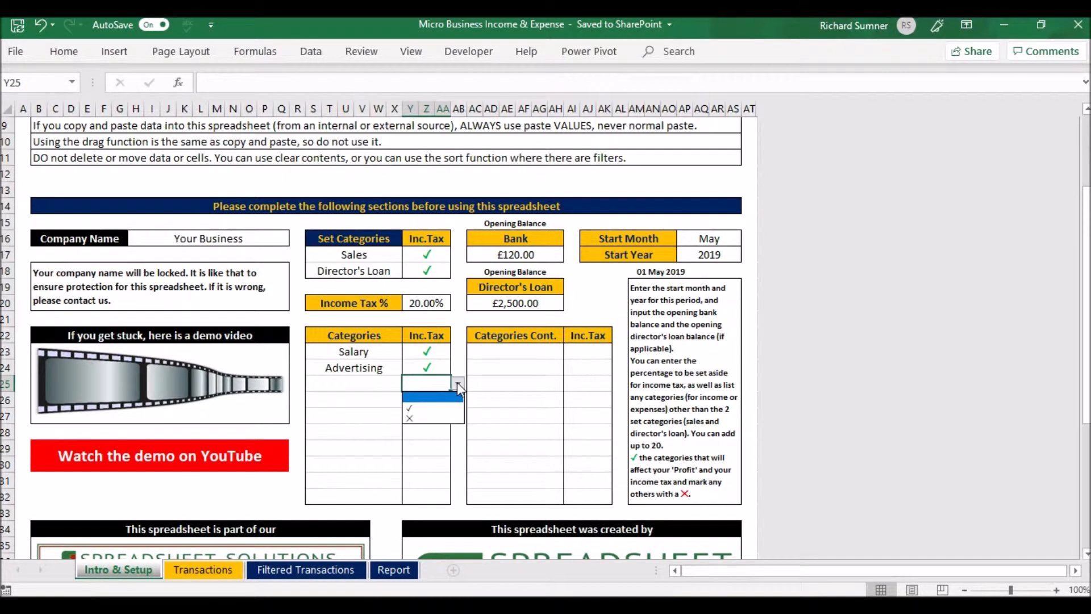
pyautogui.click(457, 383)
# Add the category Income Payment below Advertising in the Categories table
pyautogui.click(381, 386)
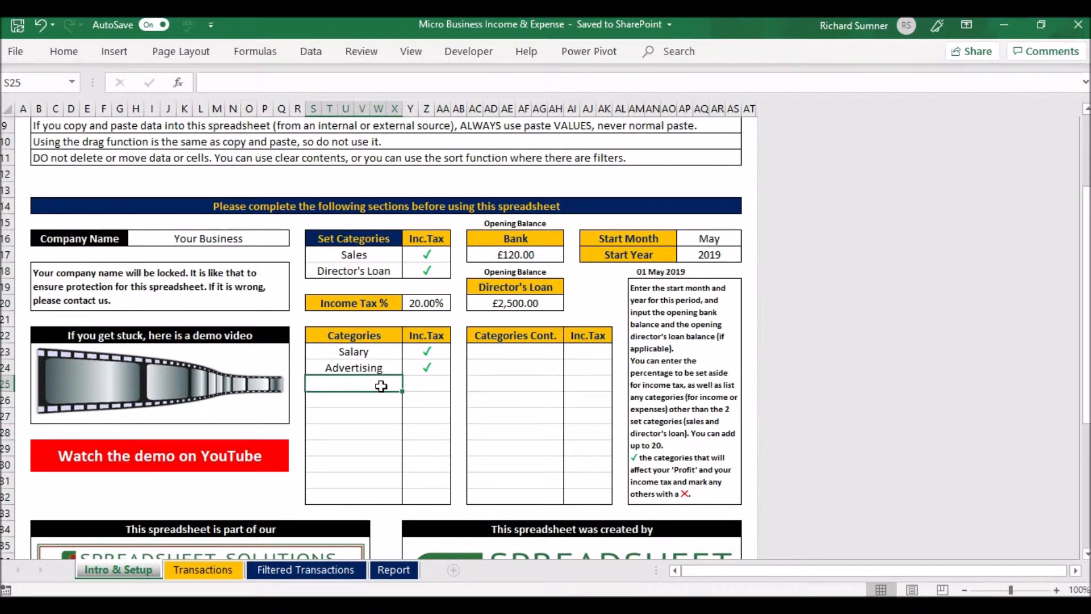
pyautogui.write('Inc')
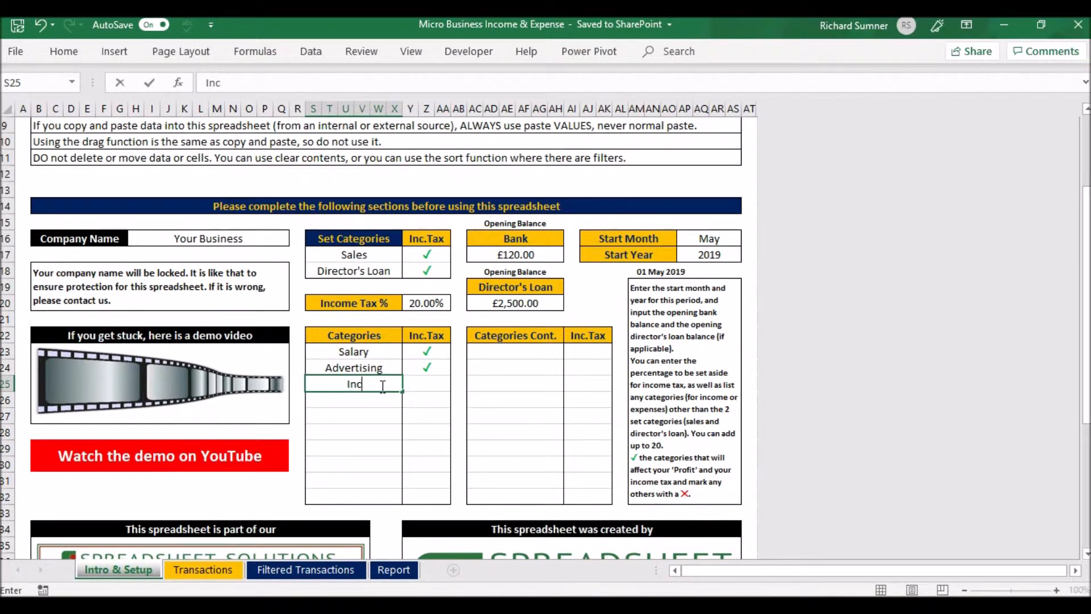
pyautogui.write('ome Payment')
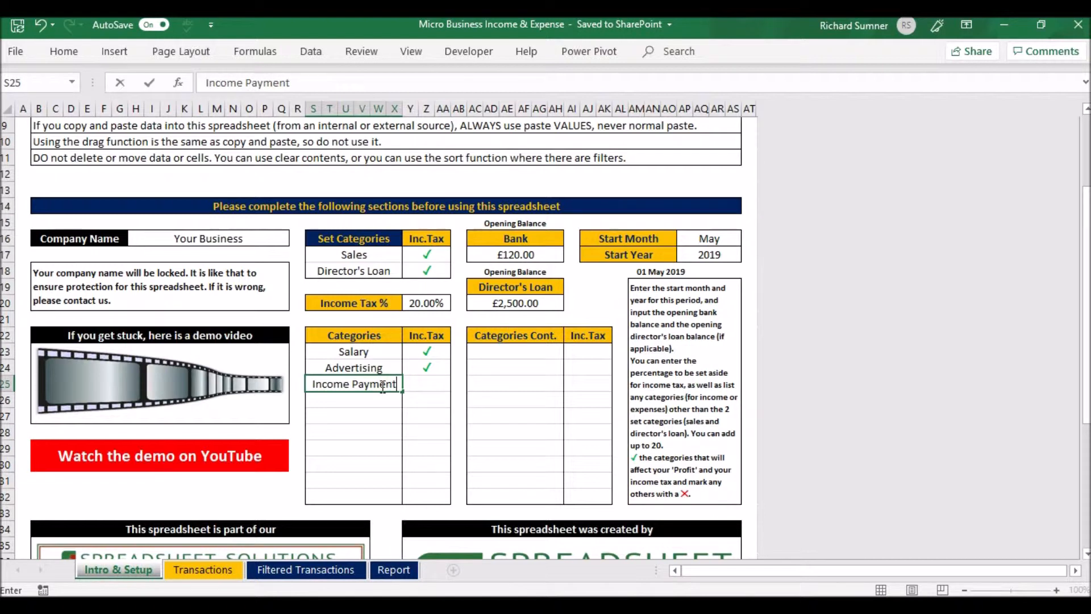
pyautogui.press('Return')
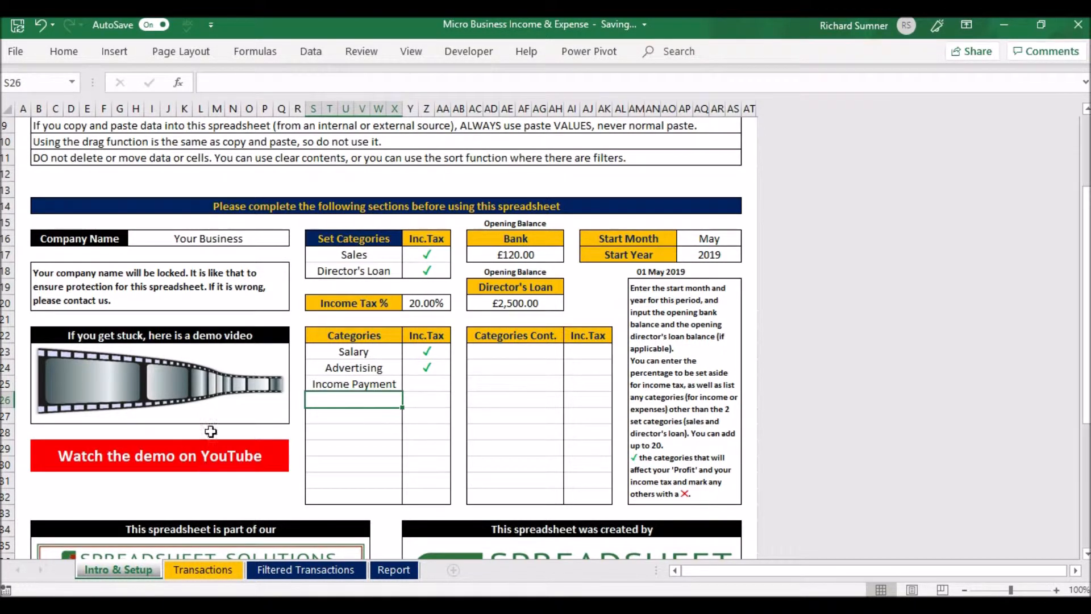
# Mark the Income Payment category with a cross for income tax inclusion and replace it with a tick
pyautogui.click(424, 384)
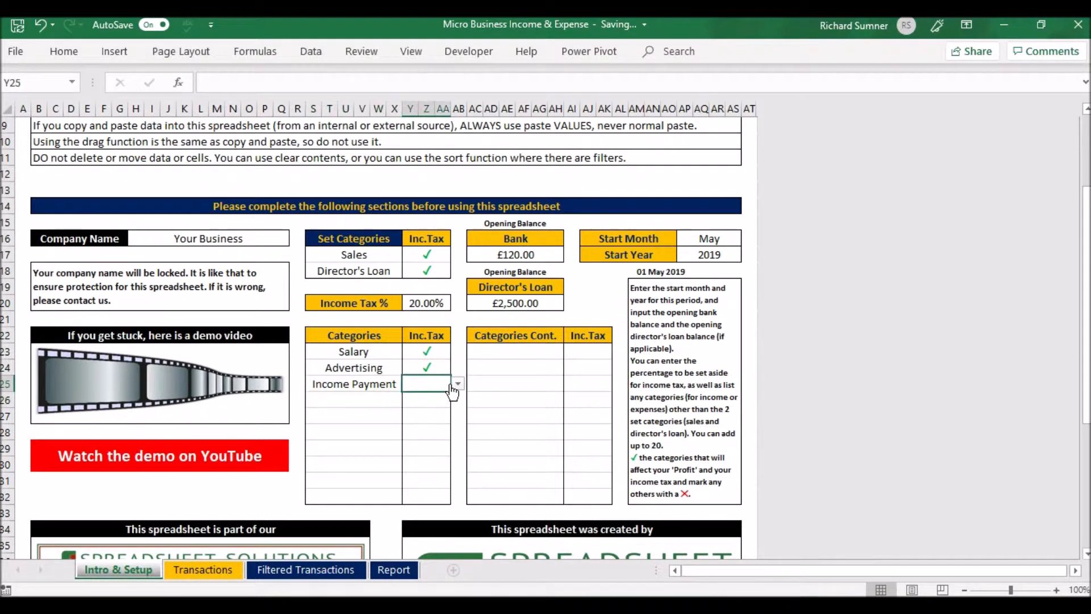
pyautogui.click(457, 385)
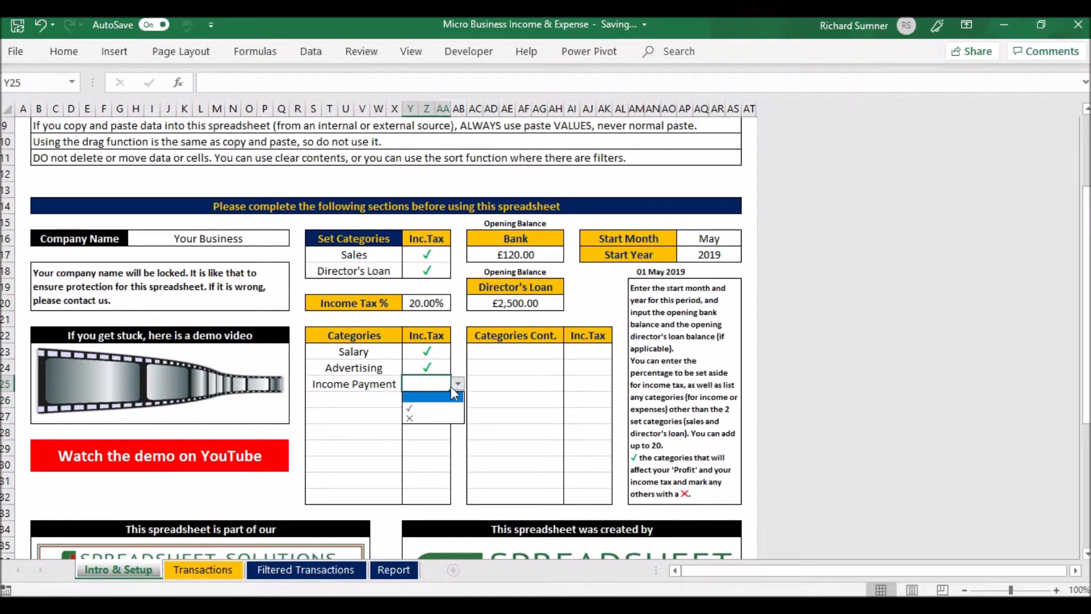
pyautogui.click(437, 419)
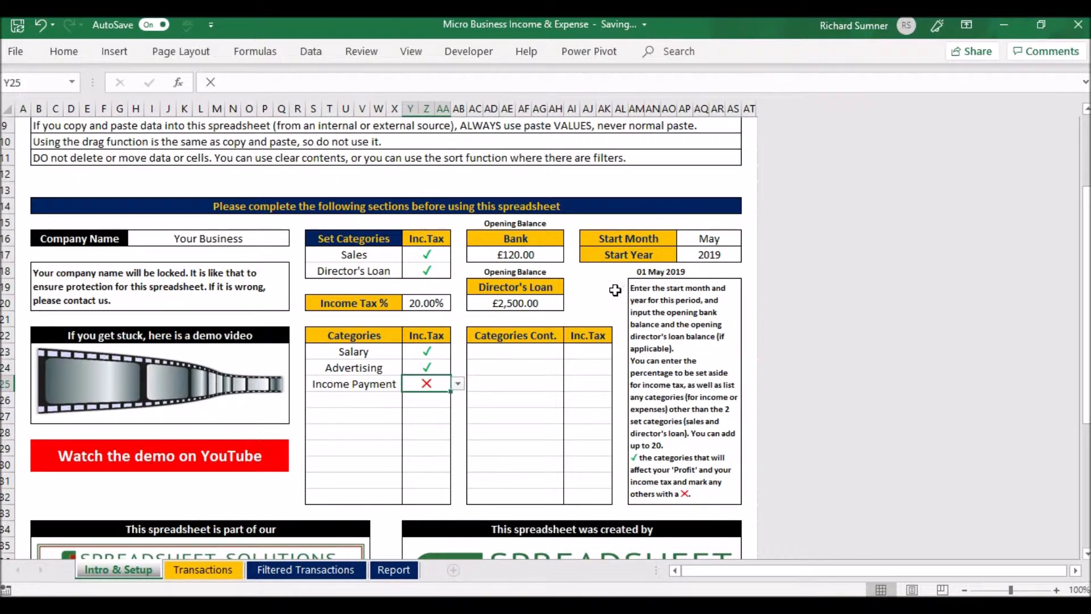
pyautogui.click(457, 384)
pyautogui.click(442, 415)
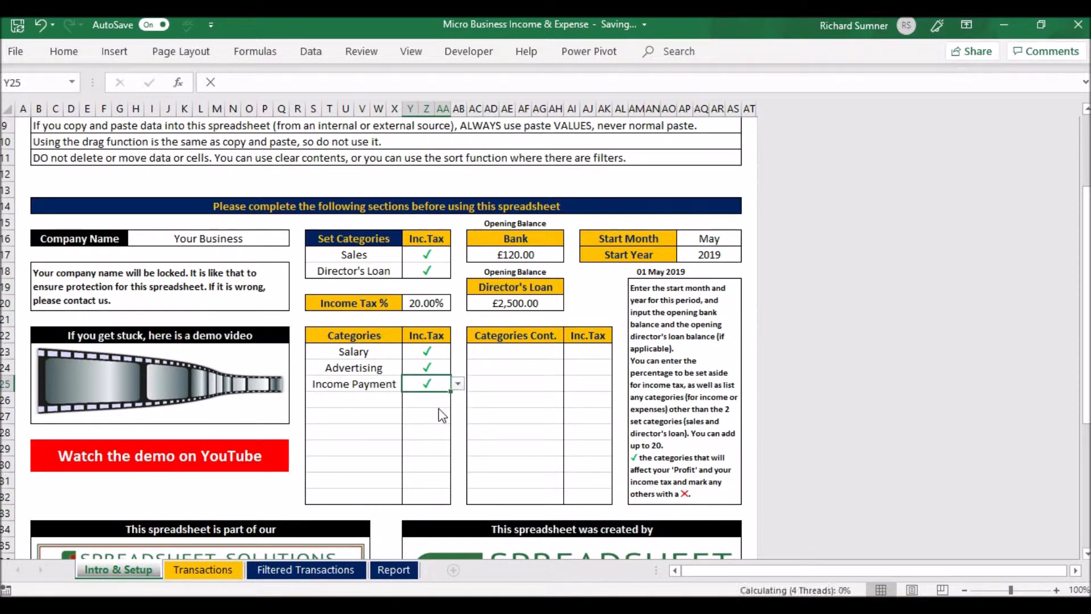
# Clear the Income Payment category and its income tax mark from the Categories table
pyautogui.click(382, 384)
pyautogui.press('Delete')
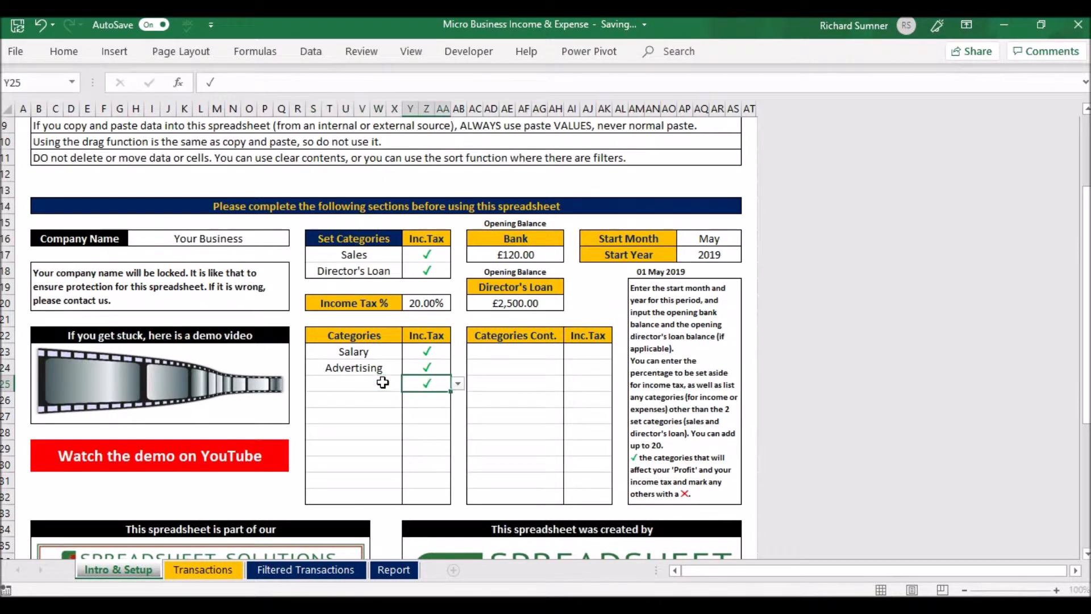
pyautogui.click(382, 384)
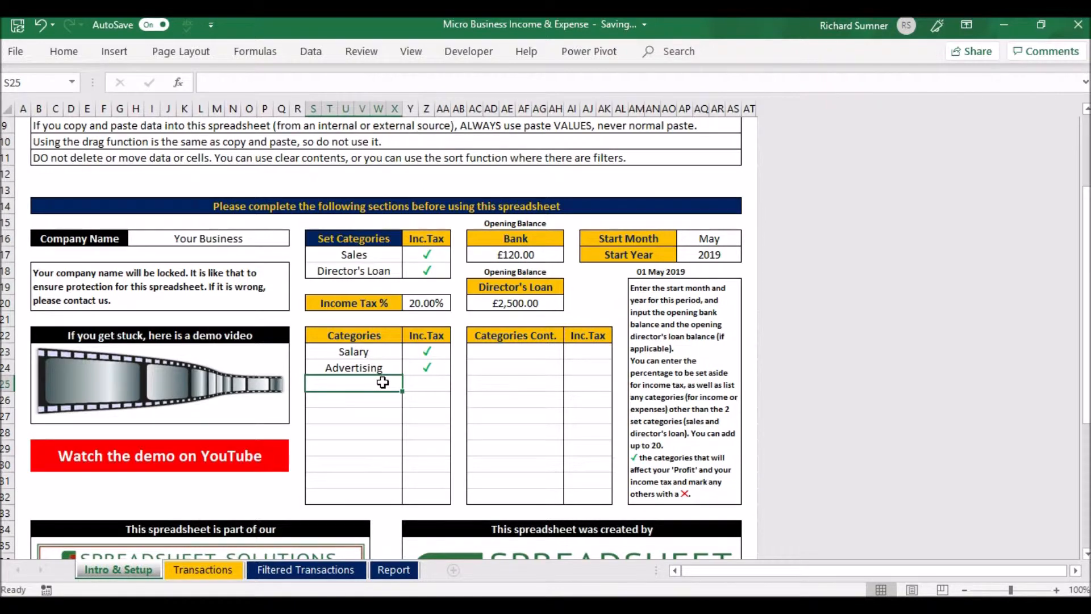
pyautogui.scroll(3, 278, 273)
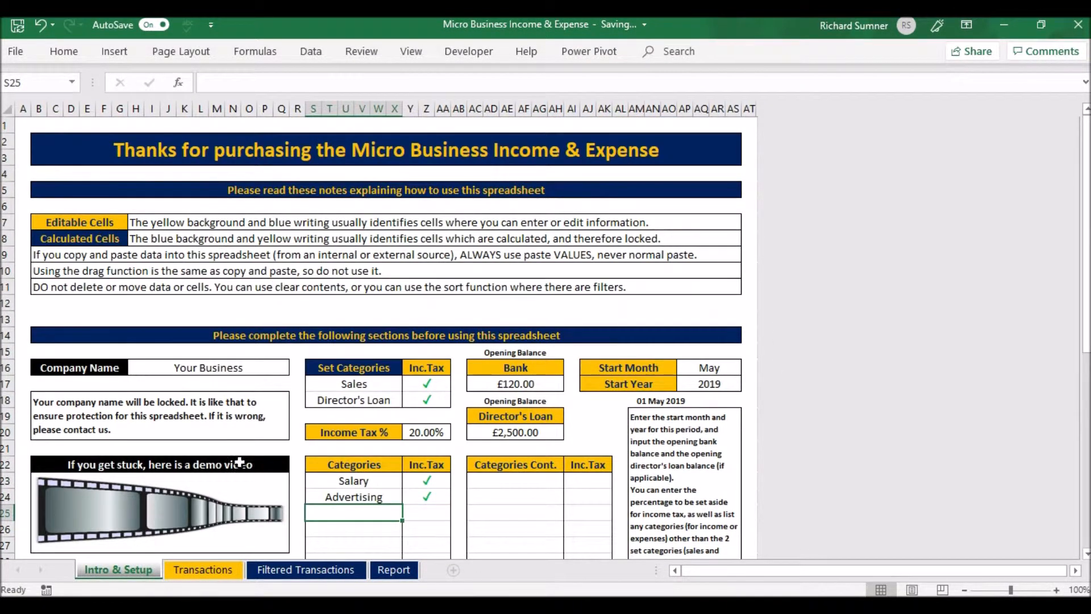
# On the Transactions sheet, examine the first 25 May 2019 Sales entry's date, category choices, description, invoice number, expense and income cells
pyautogui.click(219, 575)
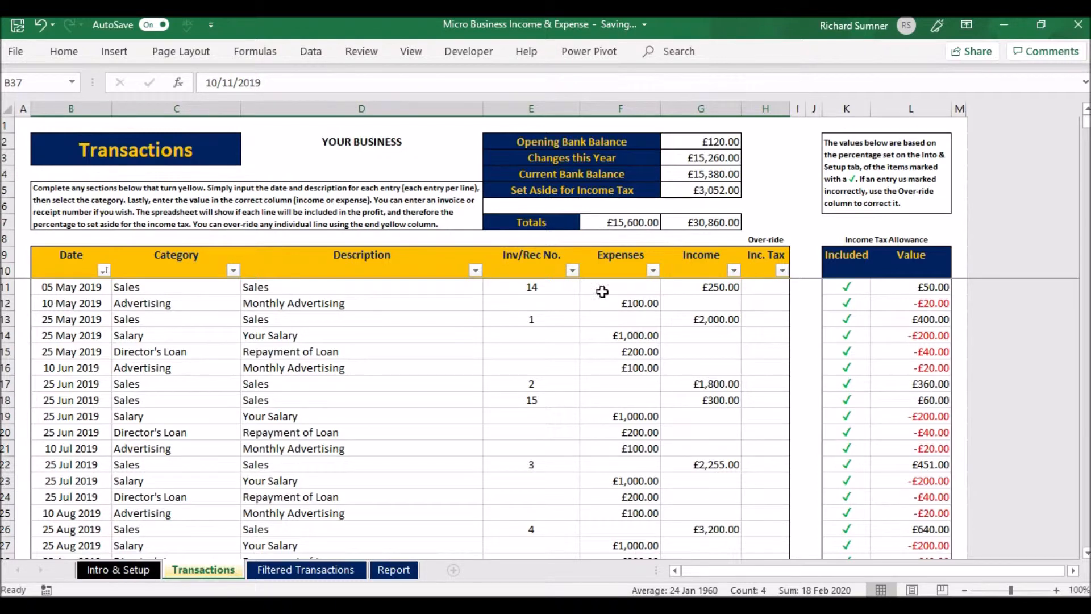
pyautogui.click(79, 322)
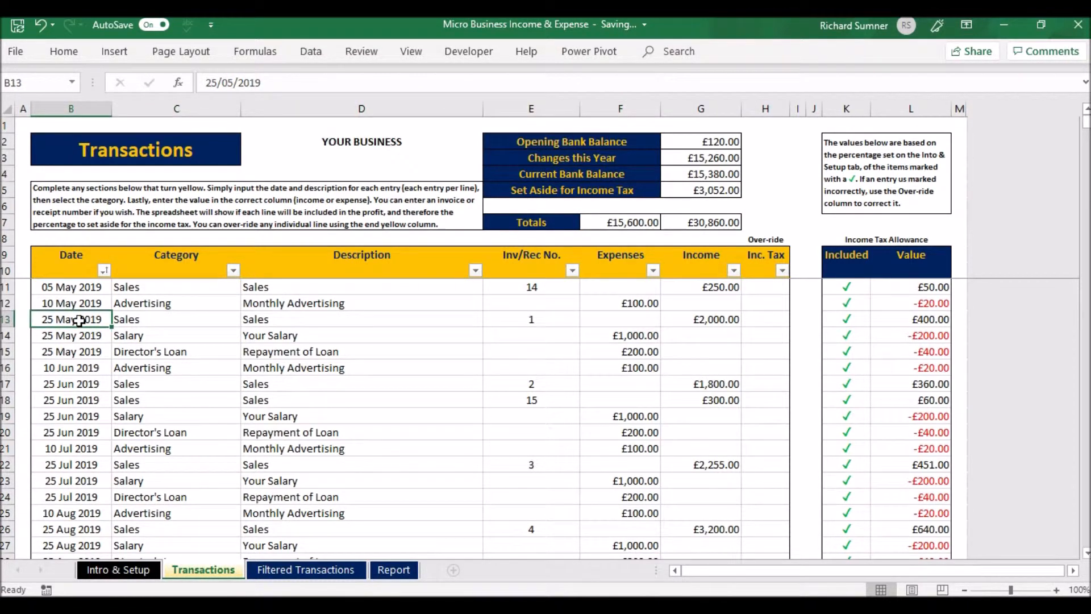
pyautogui.press('Right')
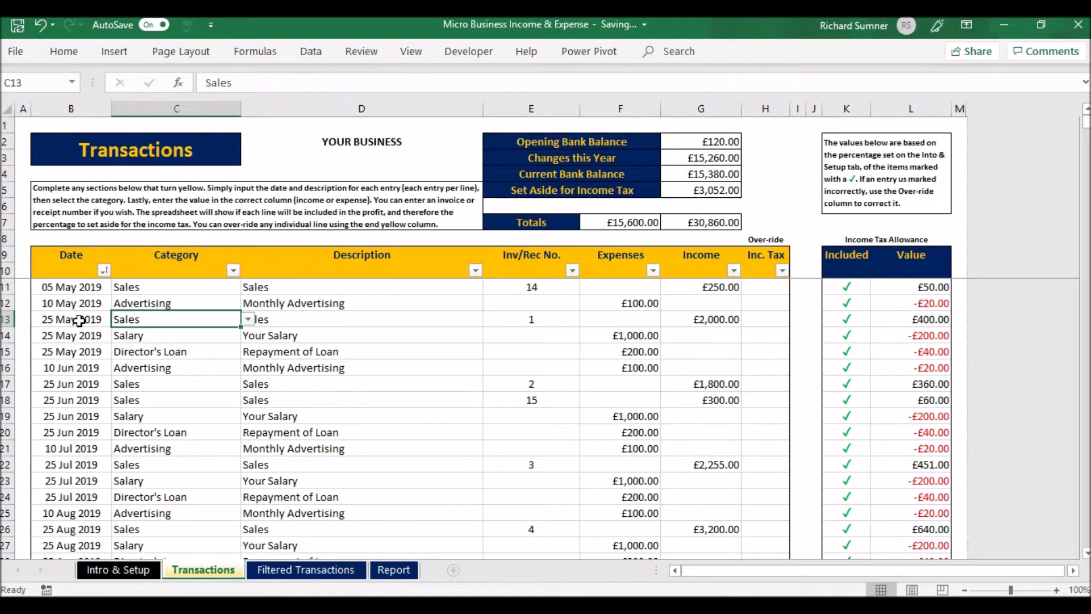
pyautogui.click(248, 319)
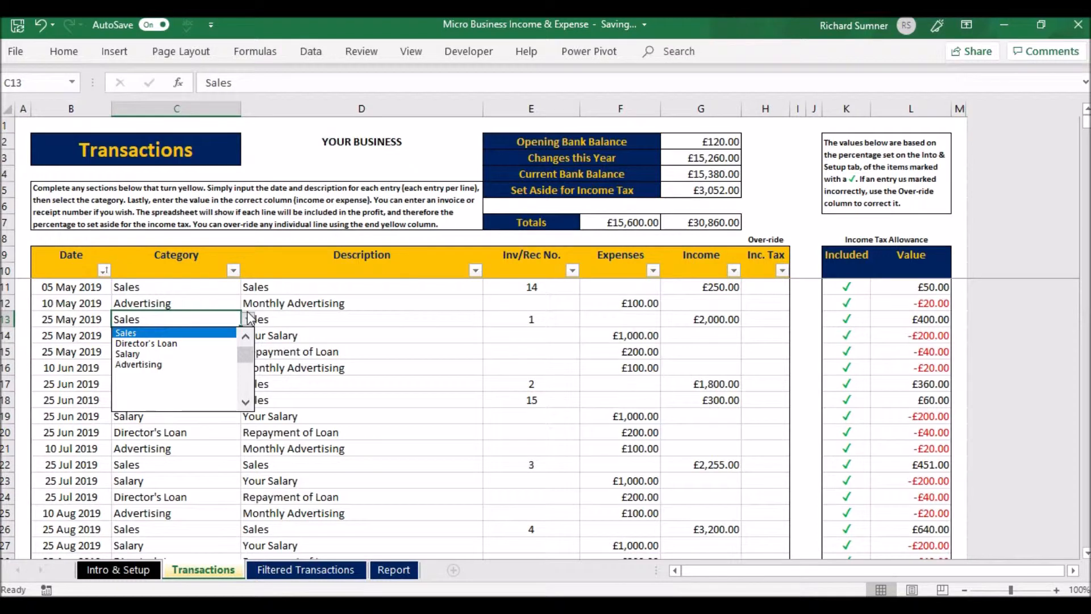
pyautogui.click(250, 317)
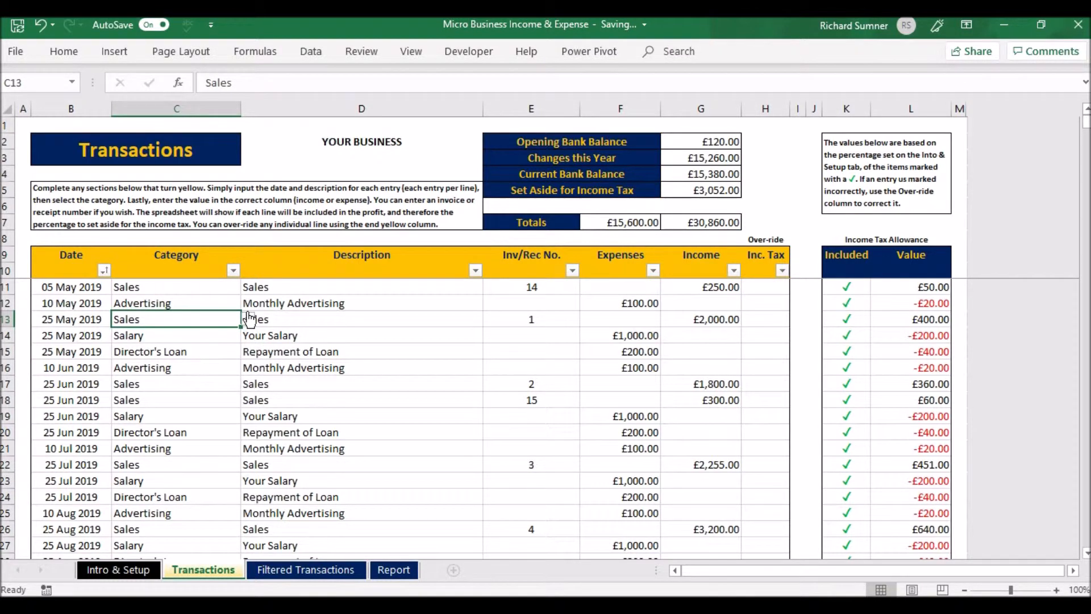
pyautogui.click(305, 317)
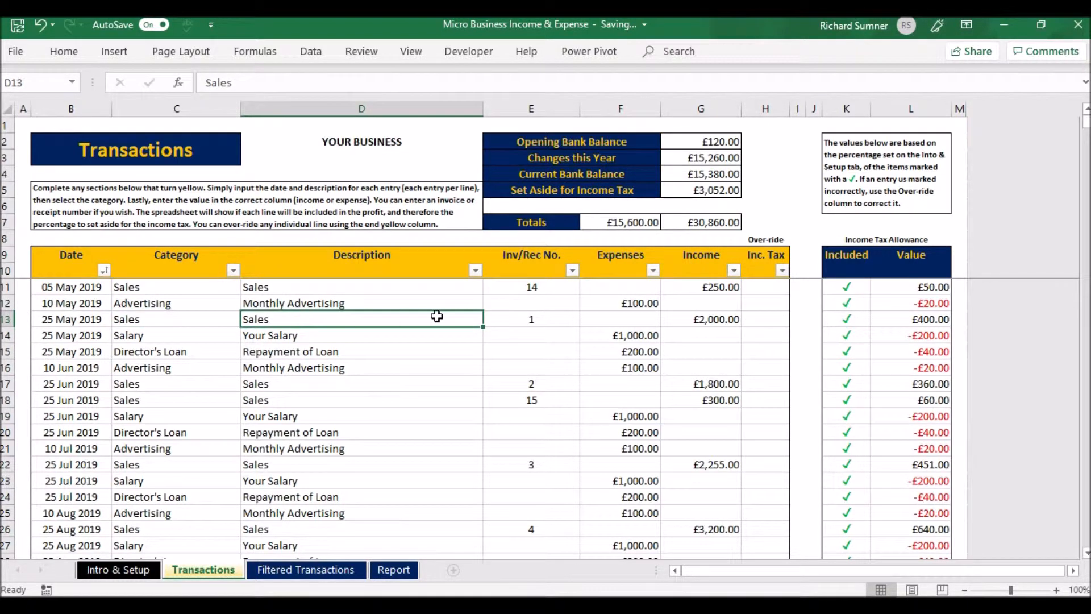
pyautogui.click(550, 321)
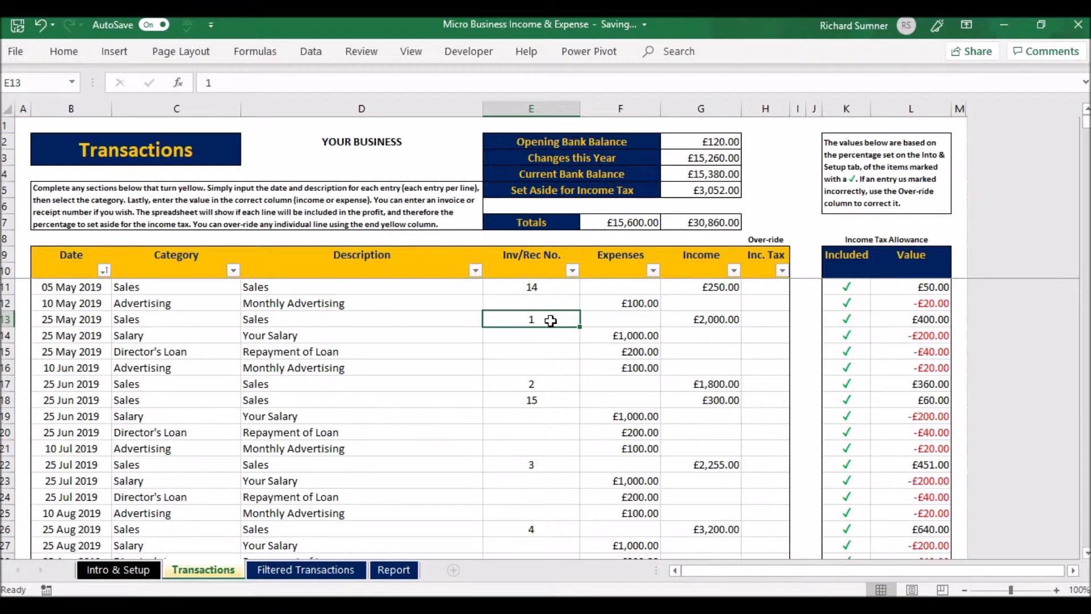
pyautogui.click(622, 322)
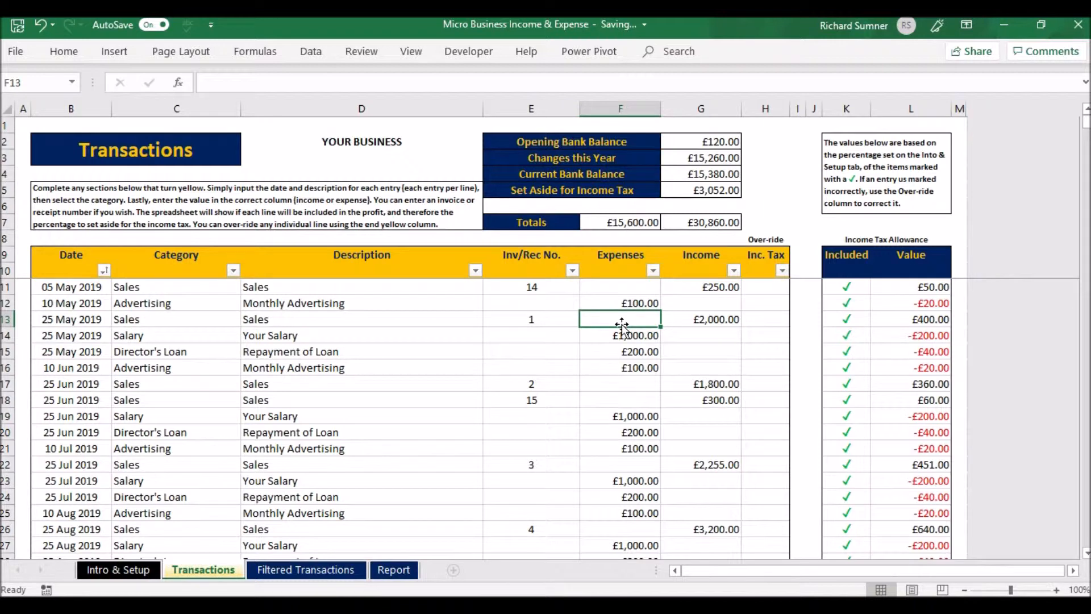
pyautogui.press('Tab')
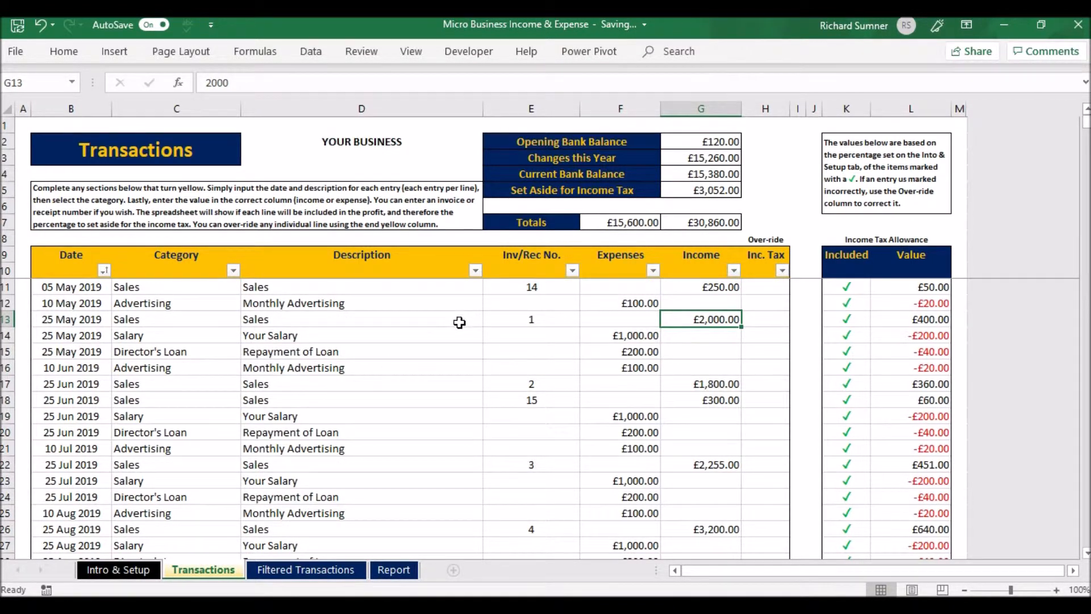
# Clear the description of the 25 May 2019 Sales transaction and re-enter it as Sales
pyautogui.click(284, 319)
pyautogui.doubleClick(284, 319)
pyautogui.press('BackSpace')
pyautogui.press('BackSpace')
pyautogui.press('BackSpace')
pyautogui.press('BackSpace')
pyautogui.press('BackSpace')
pyautogui.press('Return')
pyautogui.click(284, 319)
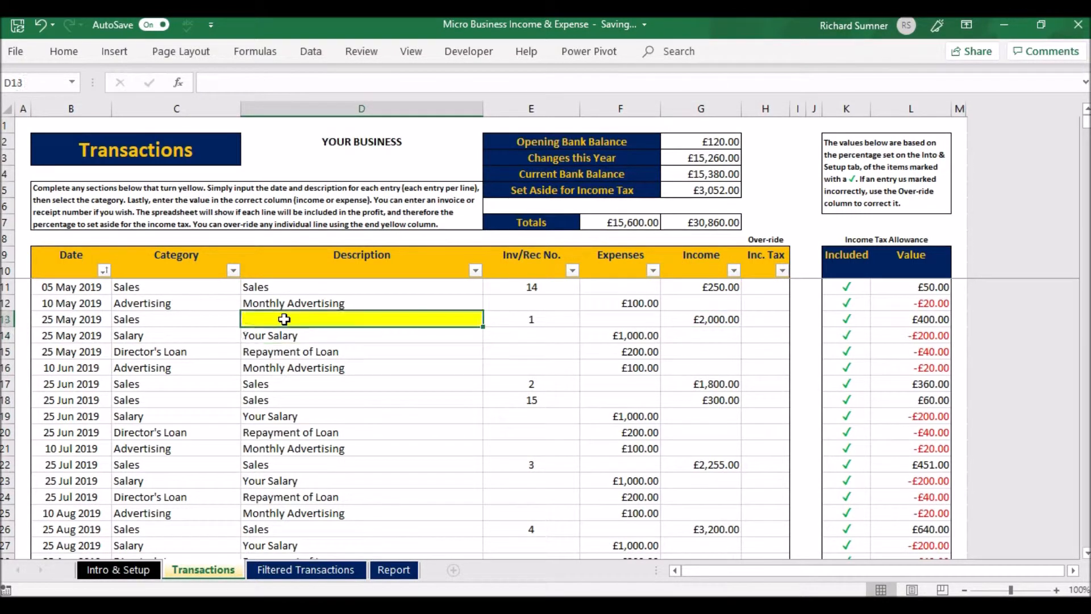
pyautogui.write('Sales')
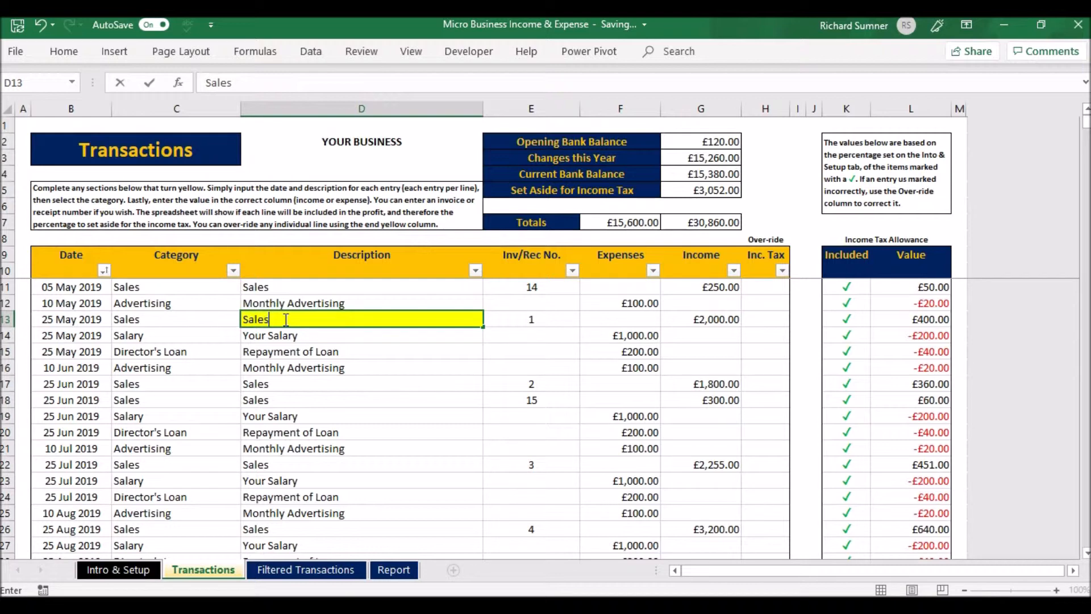
pyautogui.press('Return')
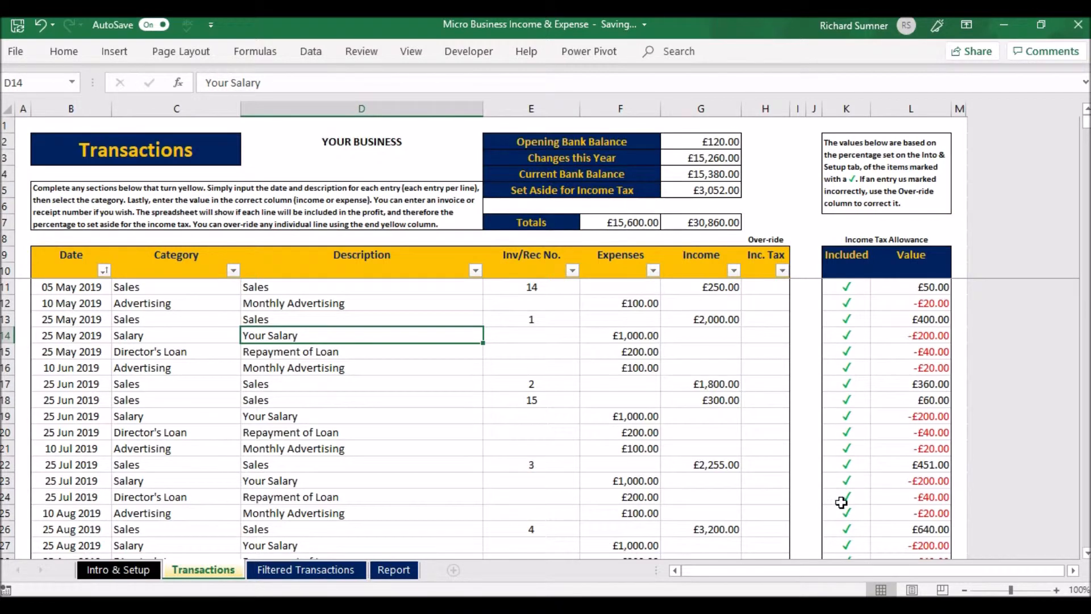
# Override the income tax inclusion of the 10 May 2019 Advertising transaction with a cross and clear the override again
pyautogui.scroll(-14, 841, 502)
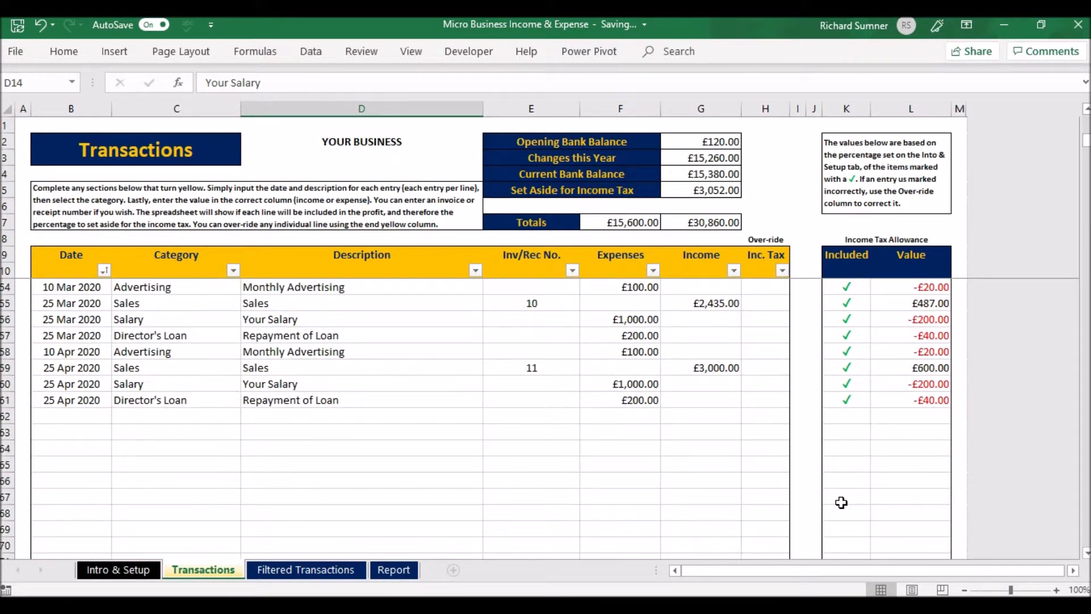
pyautogui.scroll(-3, 841, 502)
pyautogui.scroll(18, 841, 503)
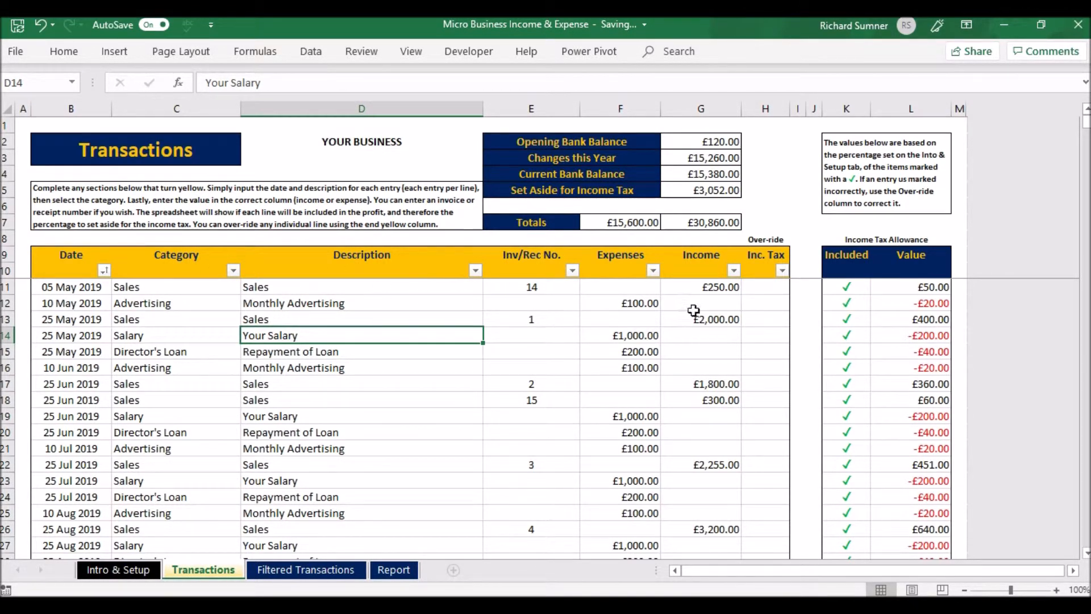
pyautogui.click(764, 303)
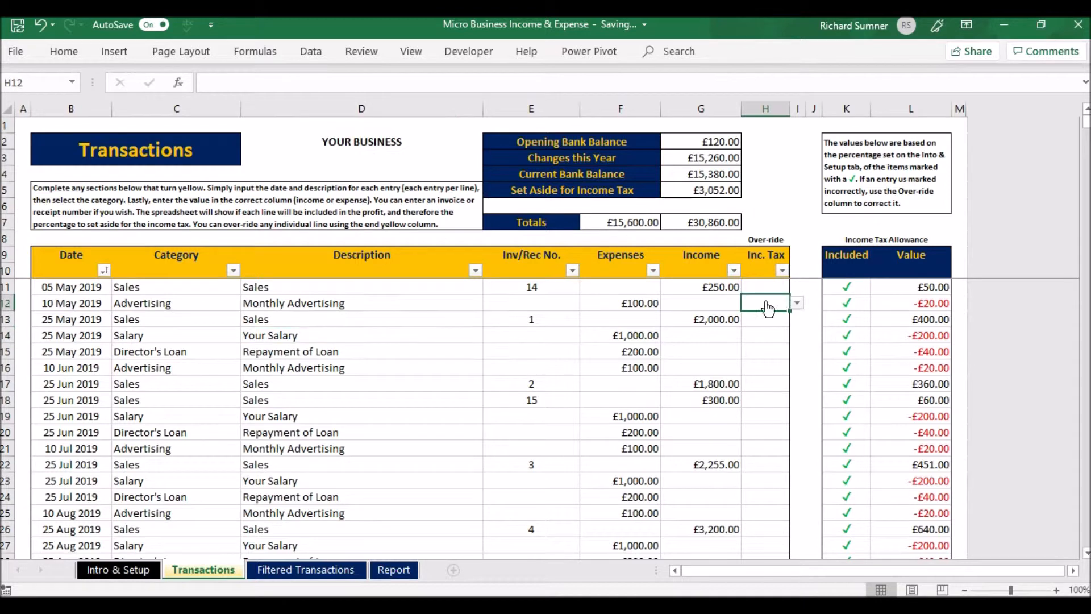
pyautogui.click(796, 305)
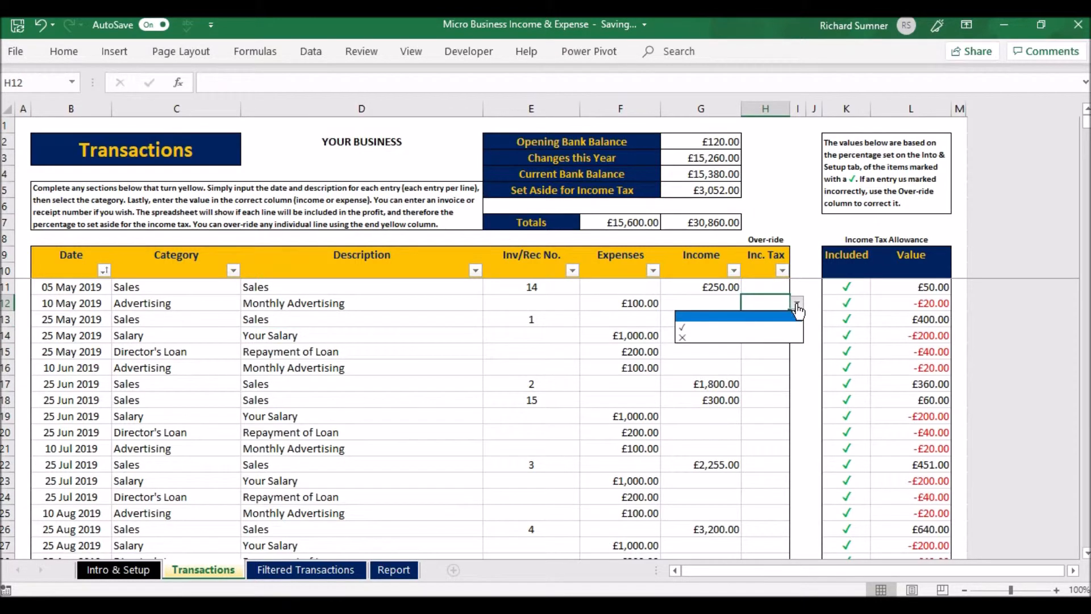
pyautogui.click(758, 338)
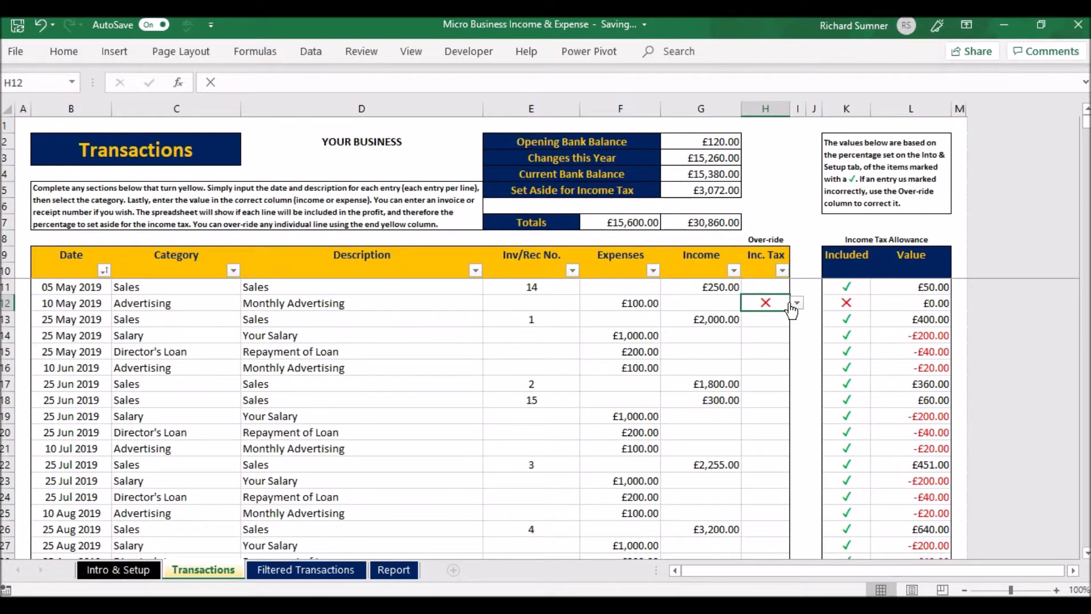
pyautogui.press('Delete')
pyautogui.press('Return')
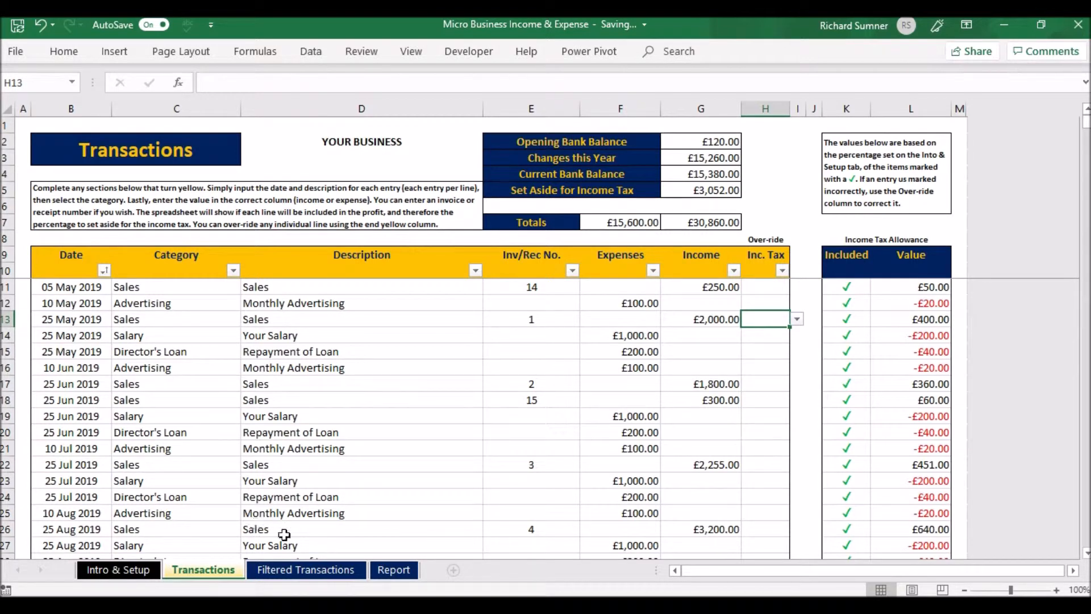
# On the Filtered Transactions sheet, filter the transactions to the date range 1 May 2019 to 31 May 2019
pyautogui.click(317, 569)
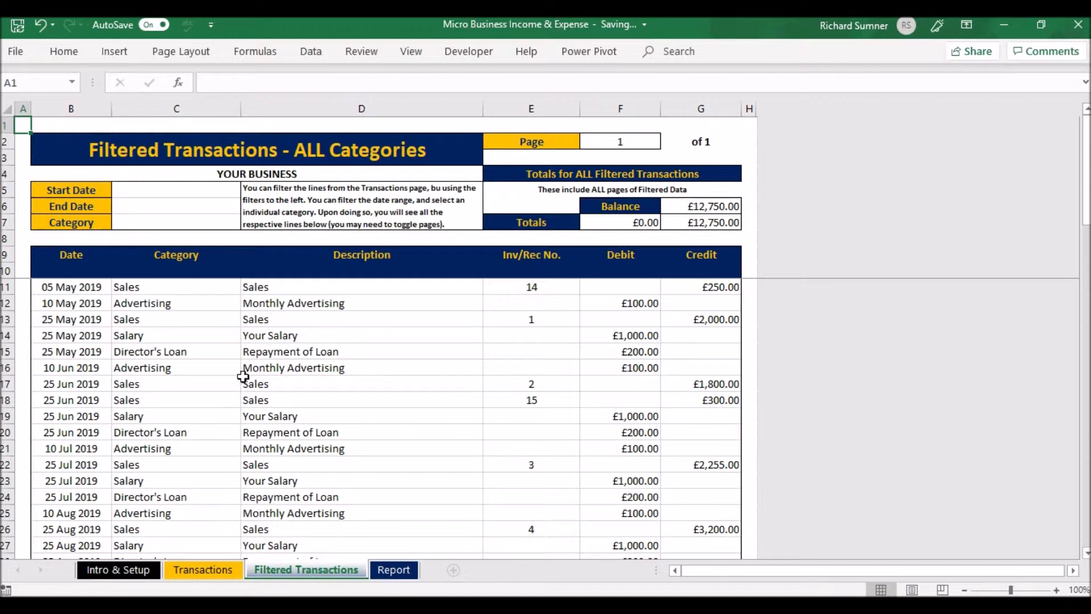
pyautogui.click(174, 193)
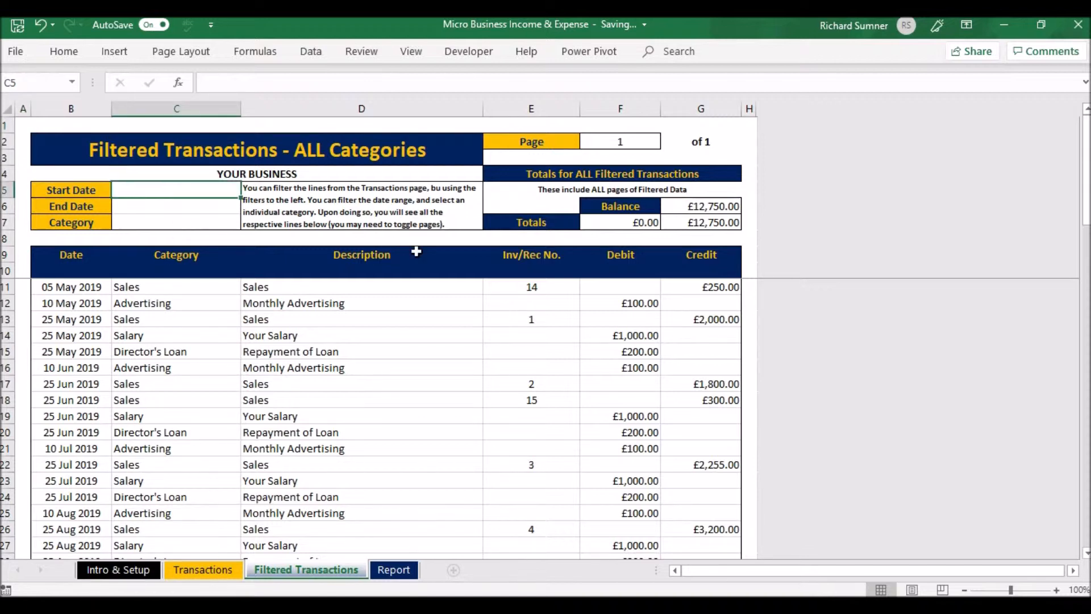
pyautogui.write('1 jan')
pyautogui.press('BackSpace')
pyautogui.press('BackSpace')
pyautogui.write('may')
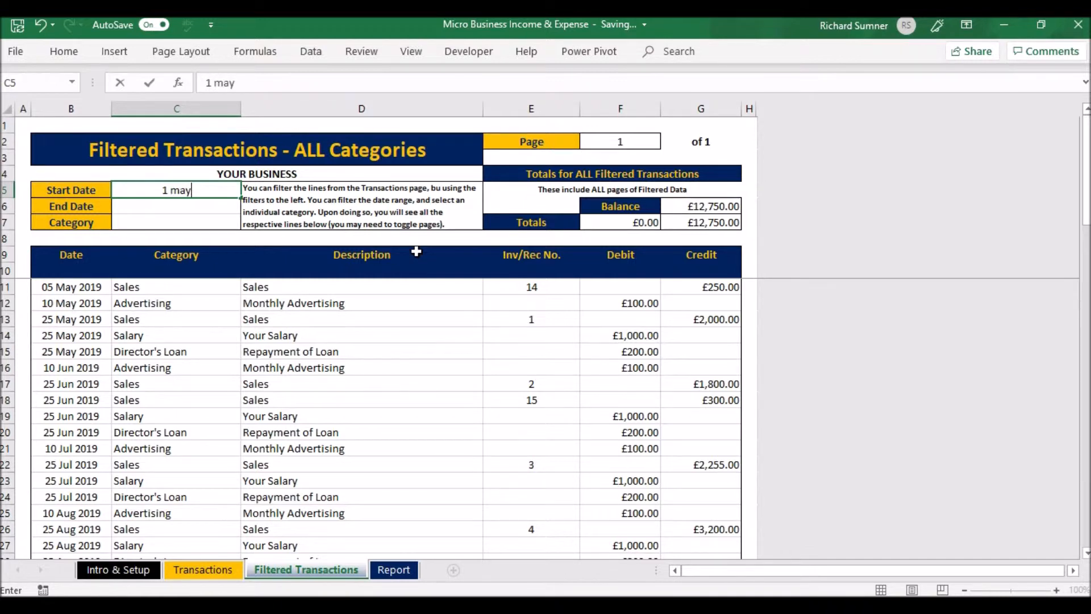
pyautogui.press('Return')
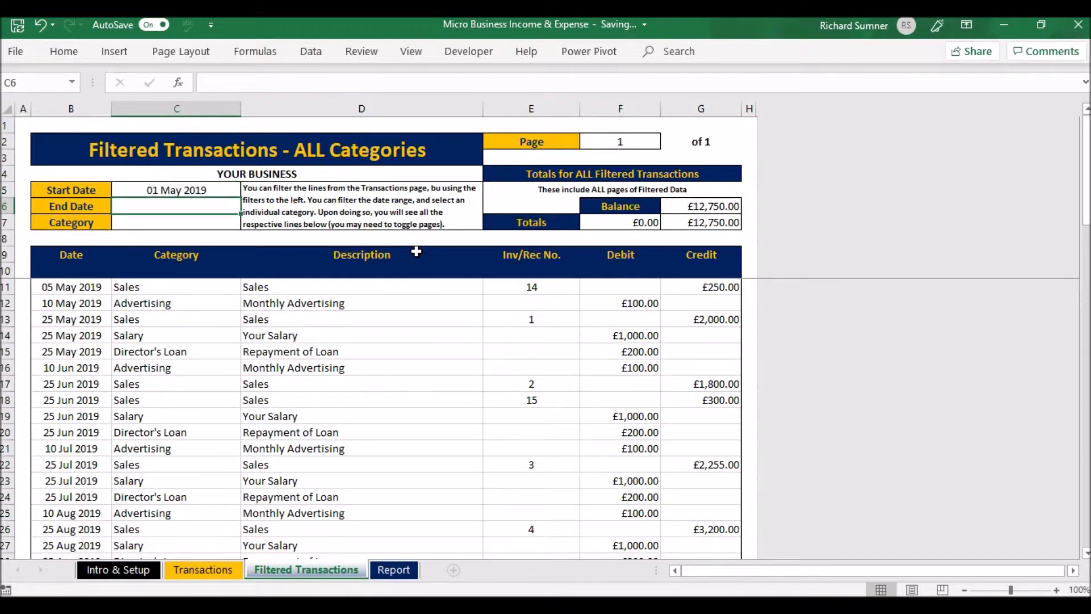
pyautogui.write('31 may')
pyautogui.press('Return')
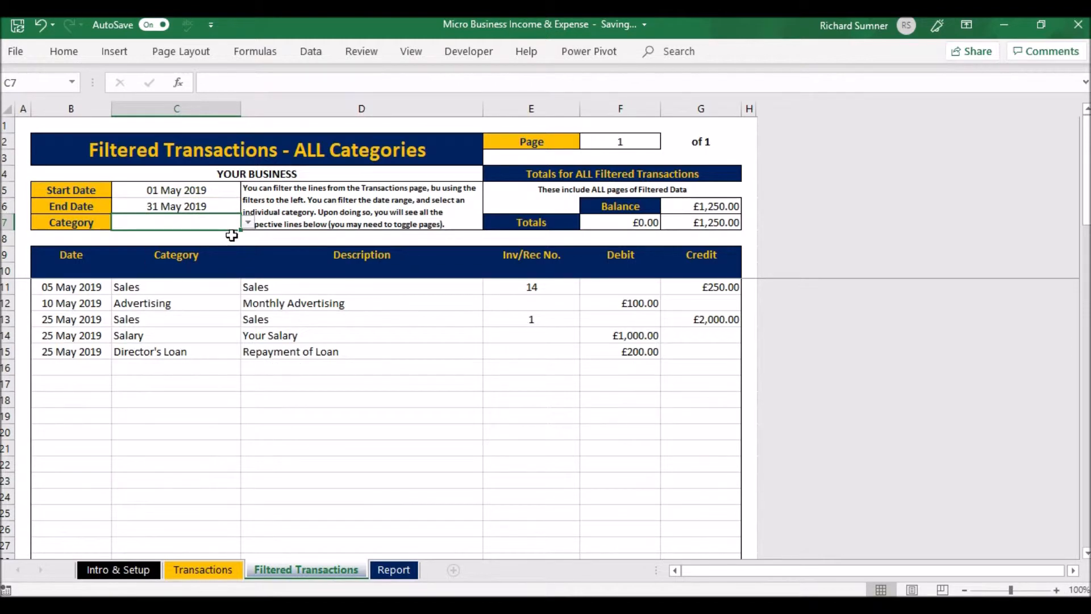
# Filter the May 2019 transactions by the Sales category and clear the category filter again
pyautogui.click(248, 223)
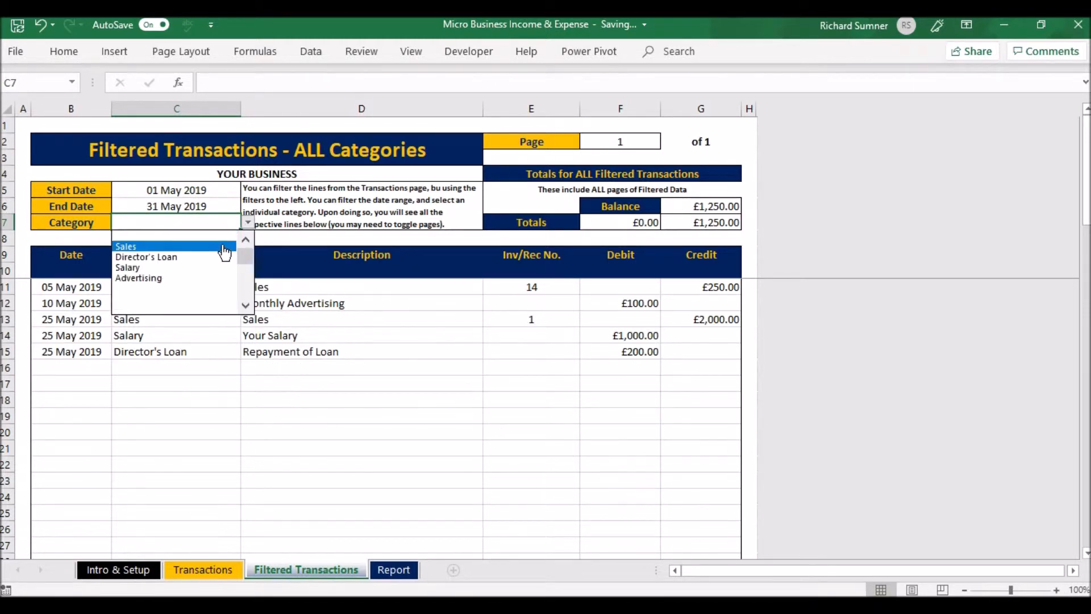
pyautogui.click(224, 248)
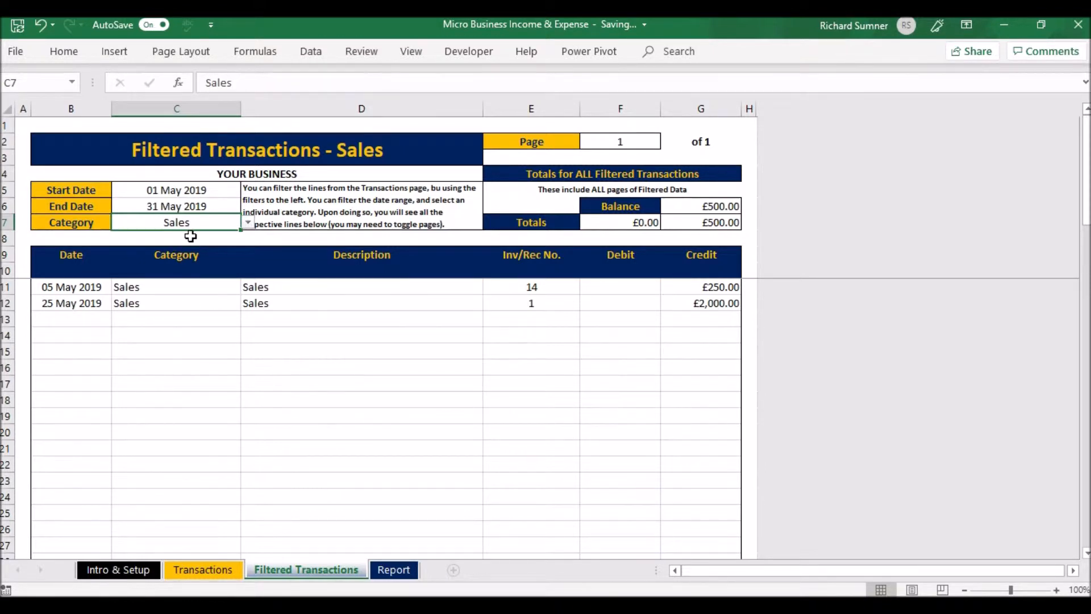
pyautogui.press('Delete')
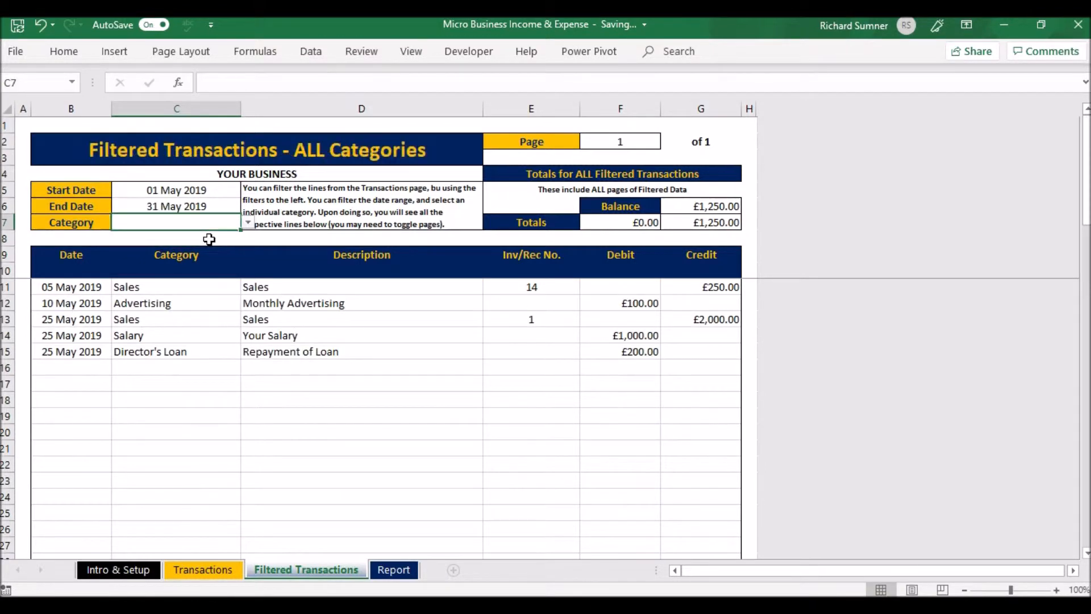
# Clear the End Date and Start Date filters of the Filtered Transactions sheet
pyautogui.press('Up')
pyautogui.press('Delete')
pyautogui.press('Up')
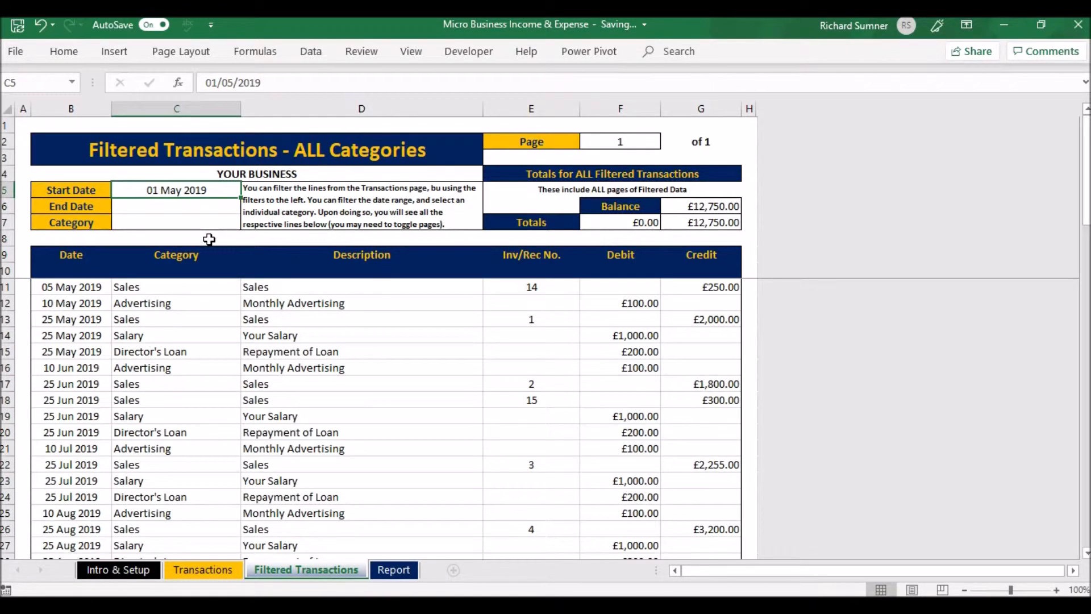
pyautogui.press('Delete')
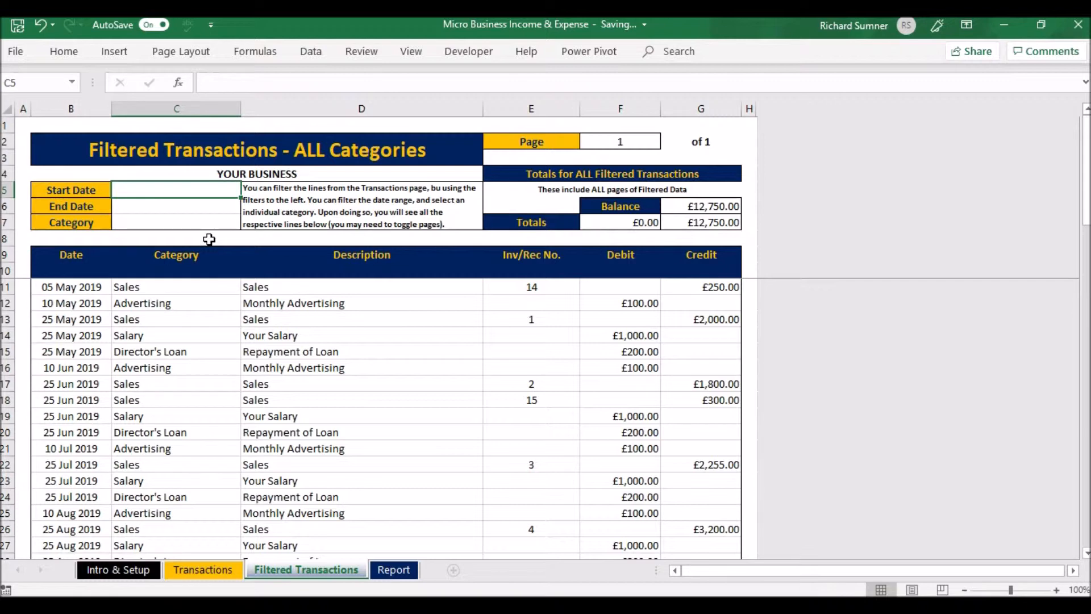
# Set the Start Date filter to 1 June 2019 and clear it again
pyautogui.write('1 june')
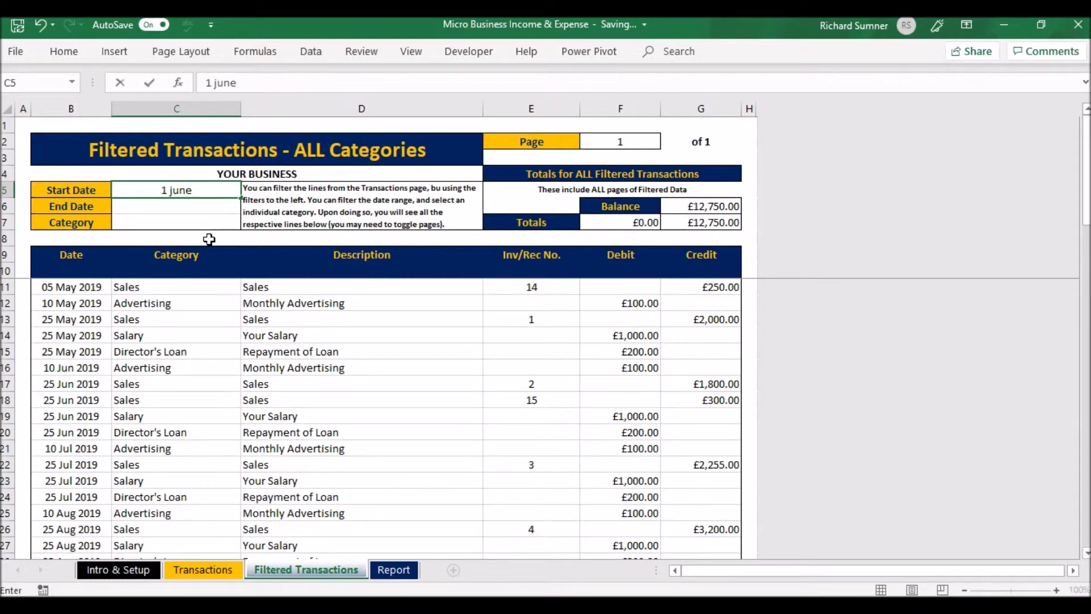
pyautogui.press('Return')
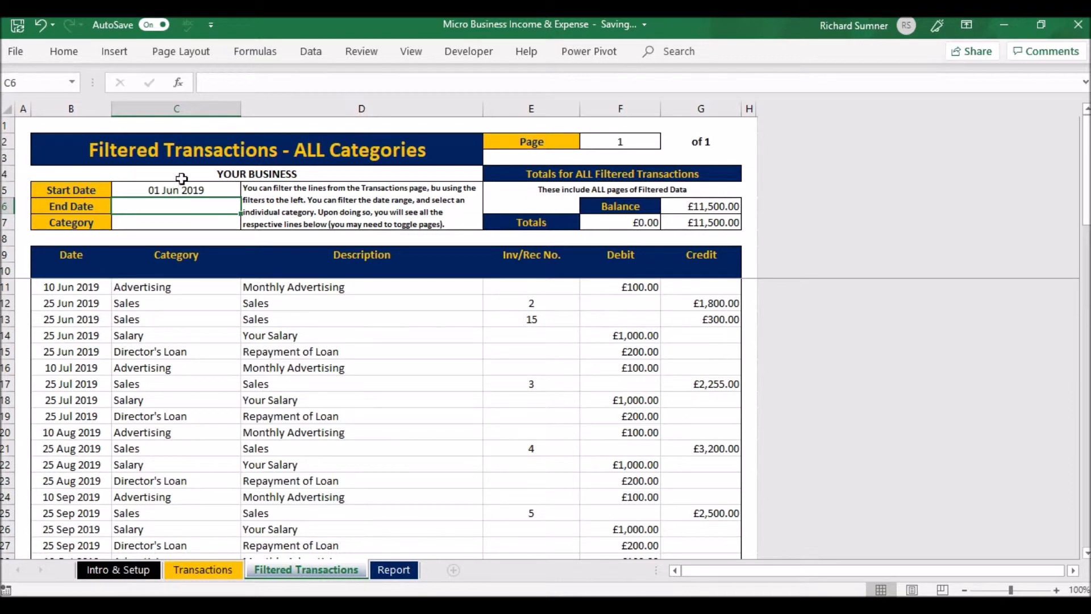
pyautogui.click(205, 191)
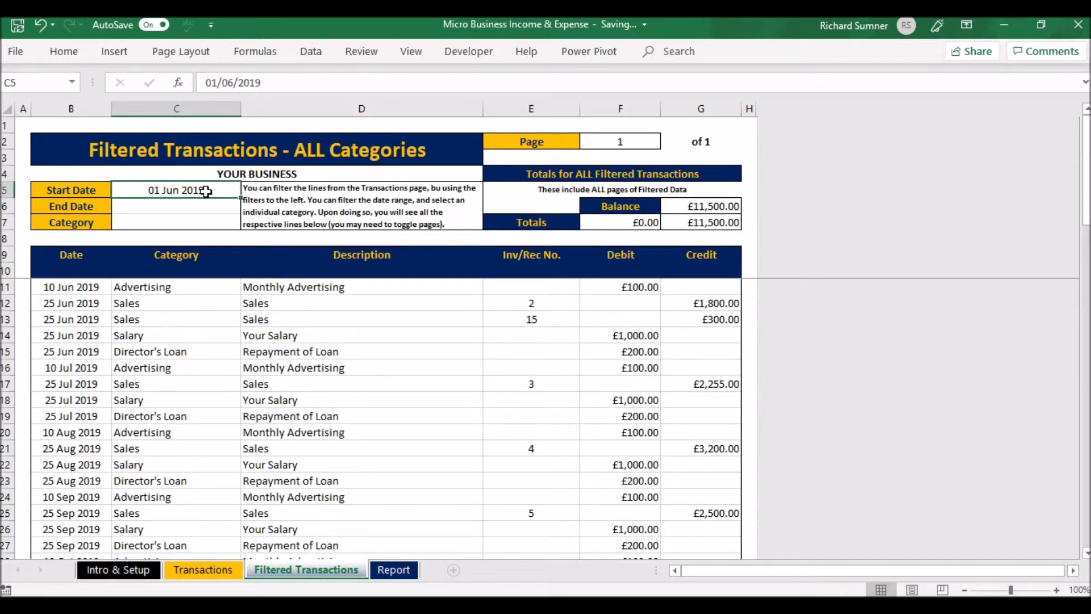
pyautogui.press('BackSpace')
pyautogui.press('Return')
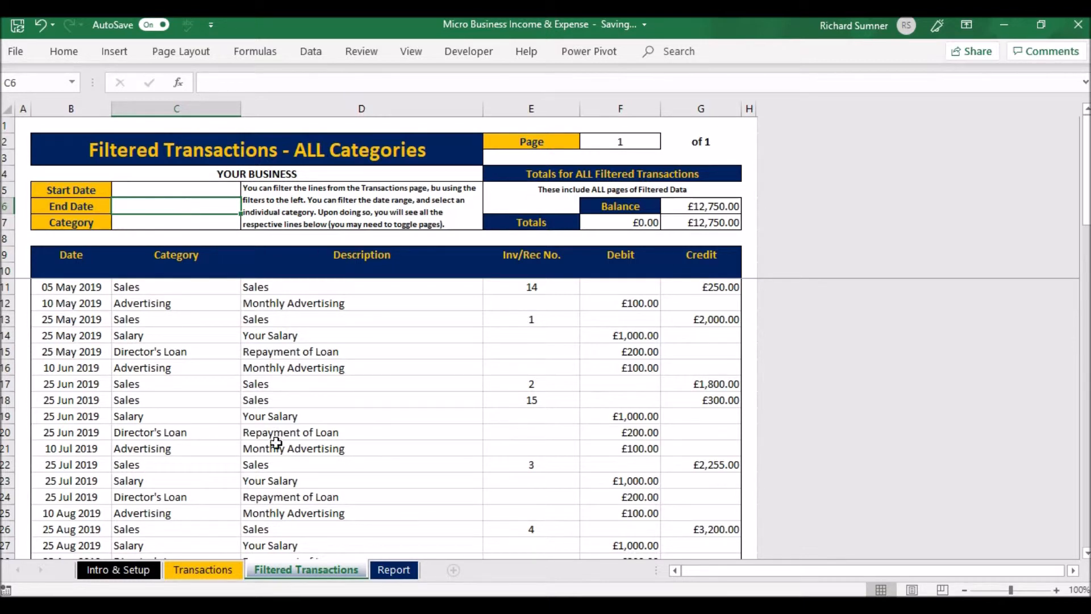
# Compare the Transactions sheet with the Filtered Transactions sheet and examine the unfiltered list down to its last rows
pyautogui.click(233, 569)
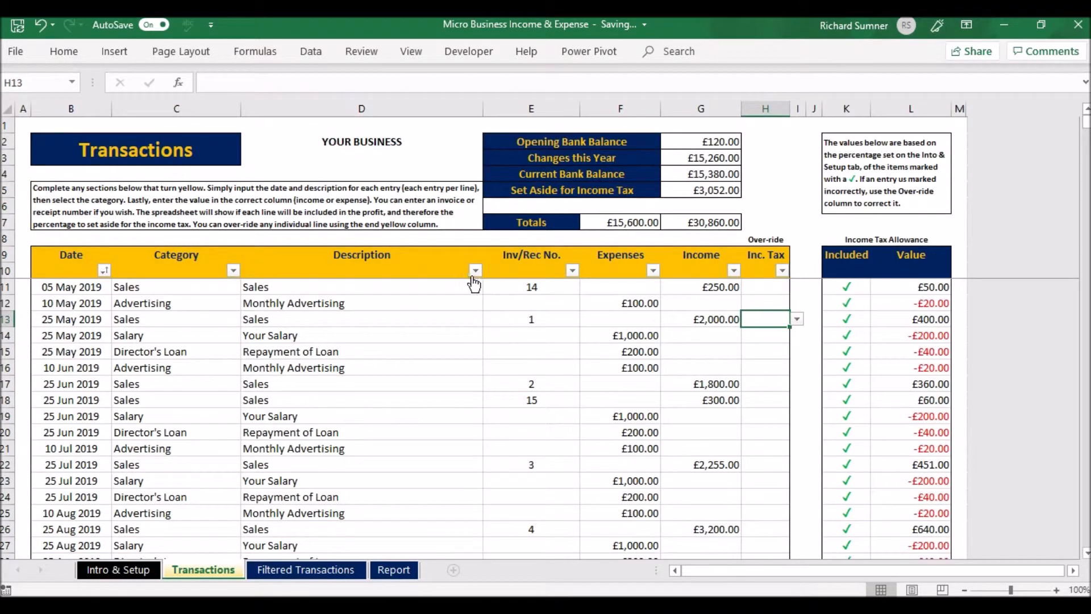
pyautogui.click(312, 570)
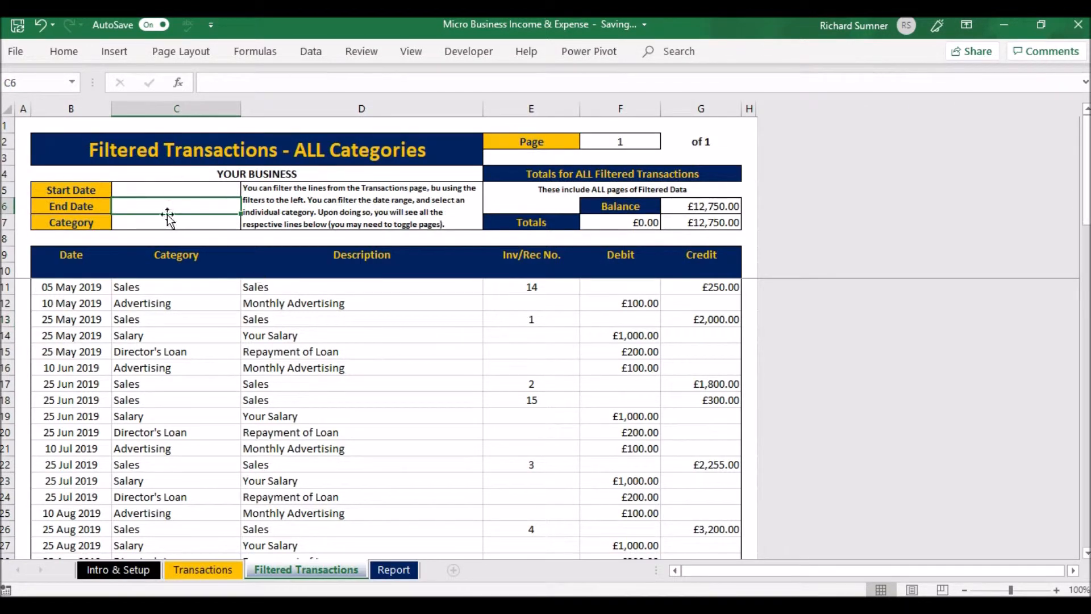
pyautogui.click(18, 130)
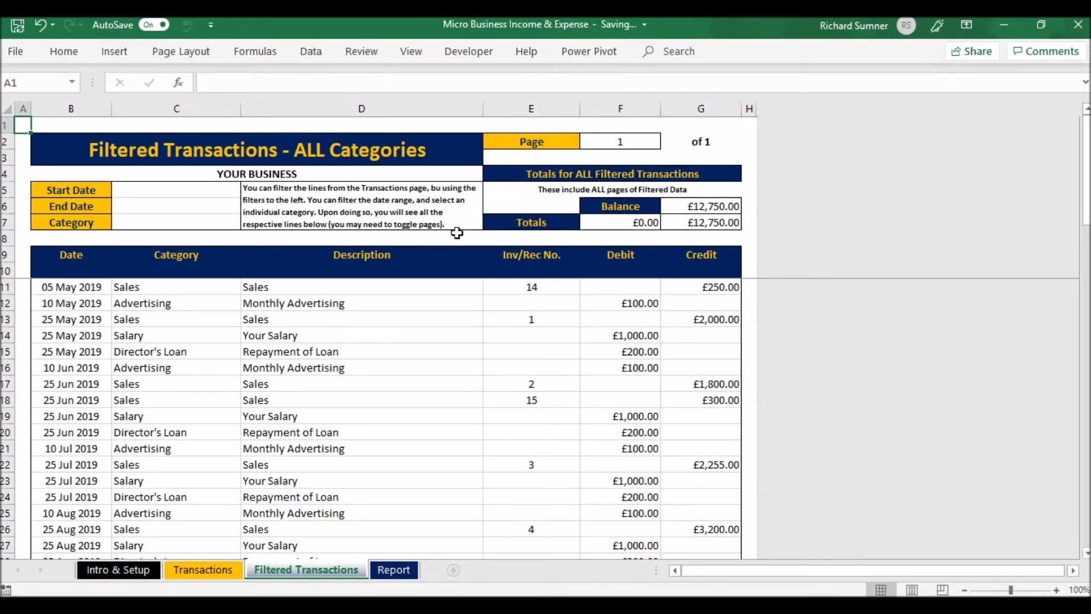
pyautogui.scroll(-18, 321, 426)
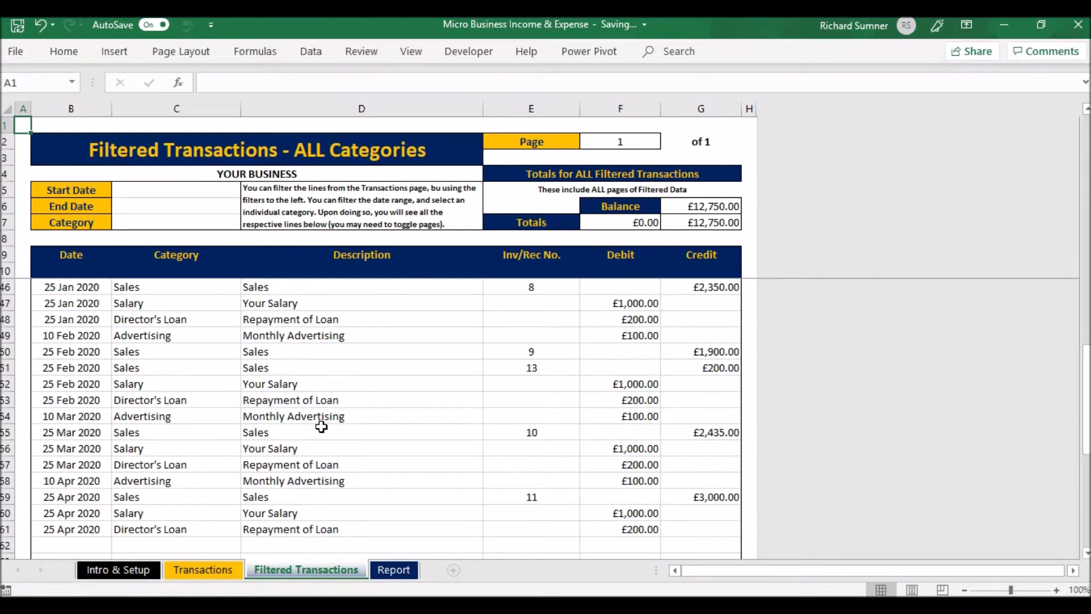
pyautogui.scroll(1, 321, 426)
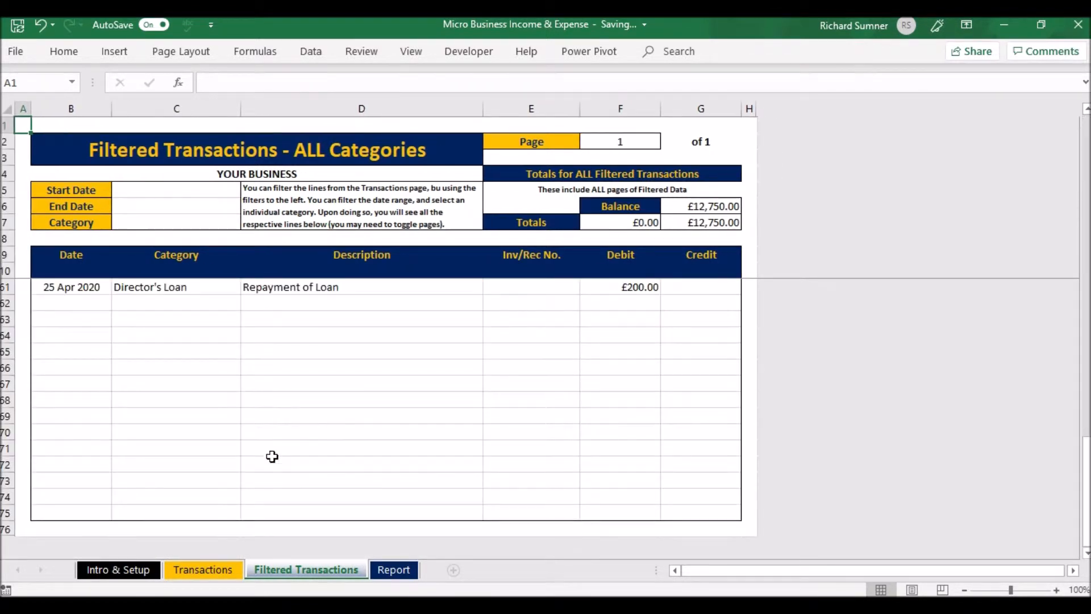
pyautogui.scroll(2, 246, 463)
pyautogui.scroll(-1, 246, 462)
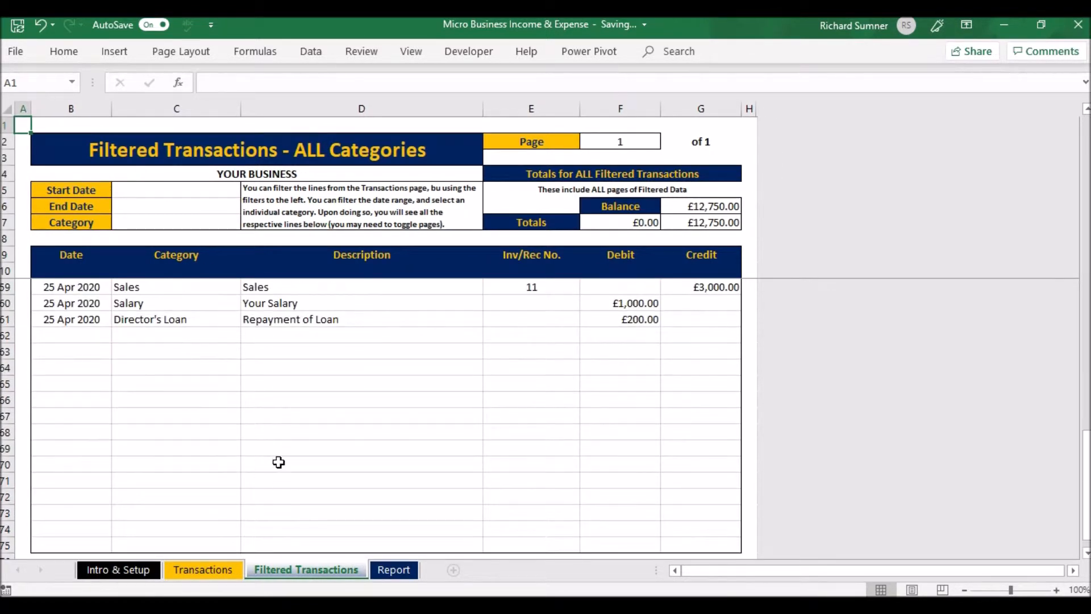
pyautogui.scroll(16, 278, 462)
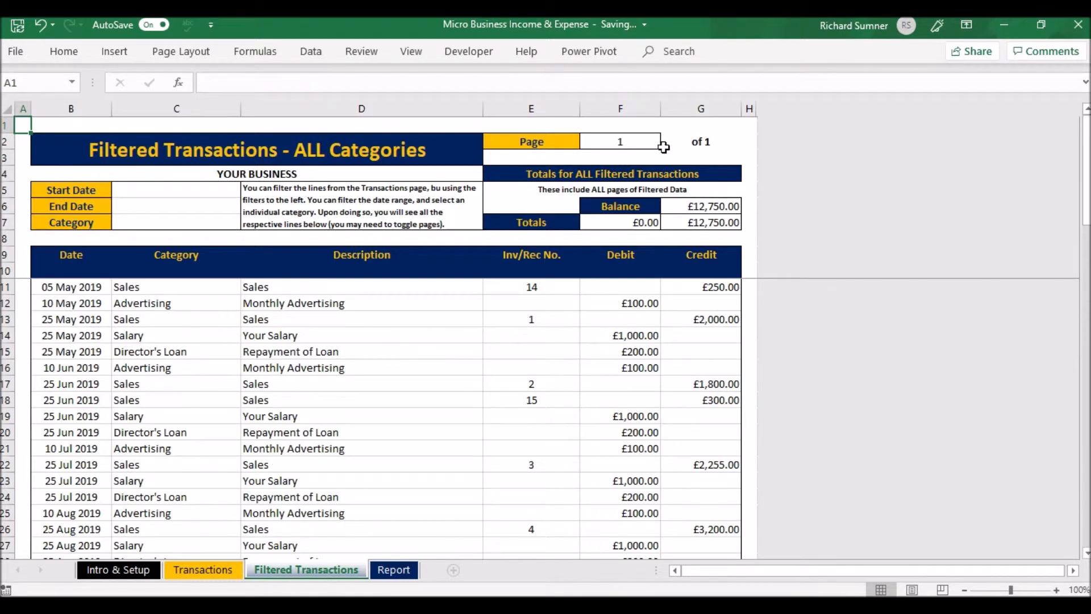
# Check the page number cell of the Filtered Transactions sheet and return the selection to cell A1
pyautogui.click(647, 146)
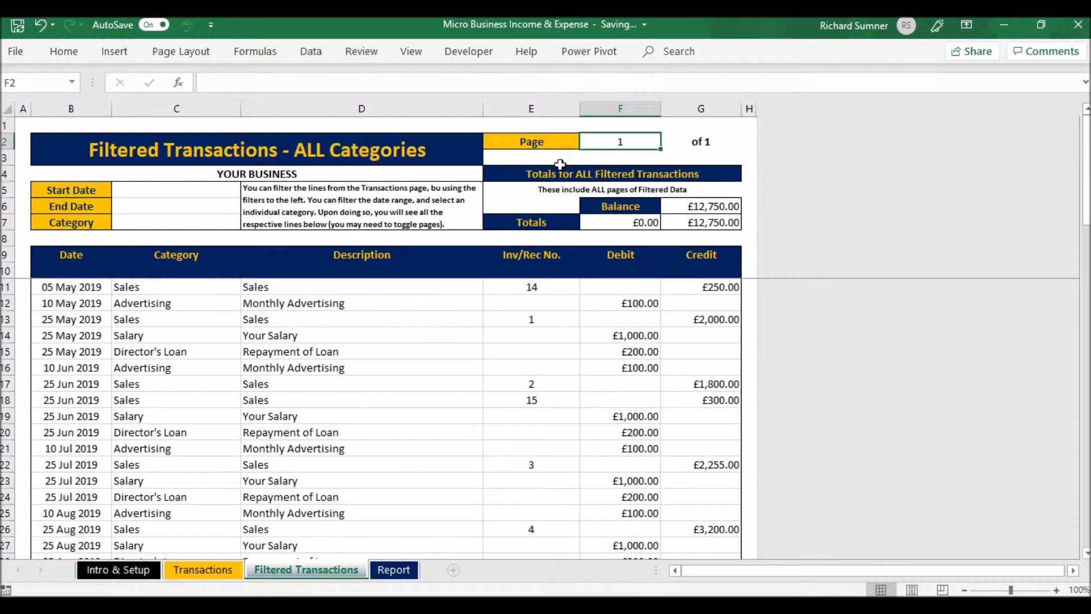
pyautogui.press('Up')
pyautogui.press('Left')
pyautogui.press('Left')
pyautogui.press('Left')
pyautogui.press('Left')
pyautogui.press('Left')
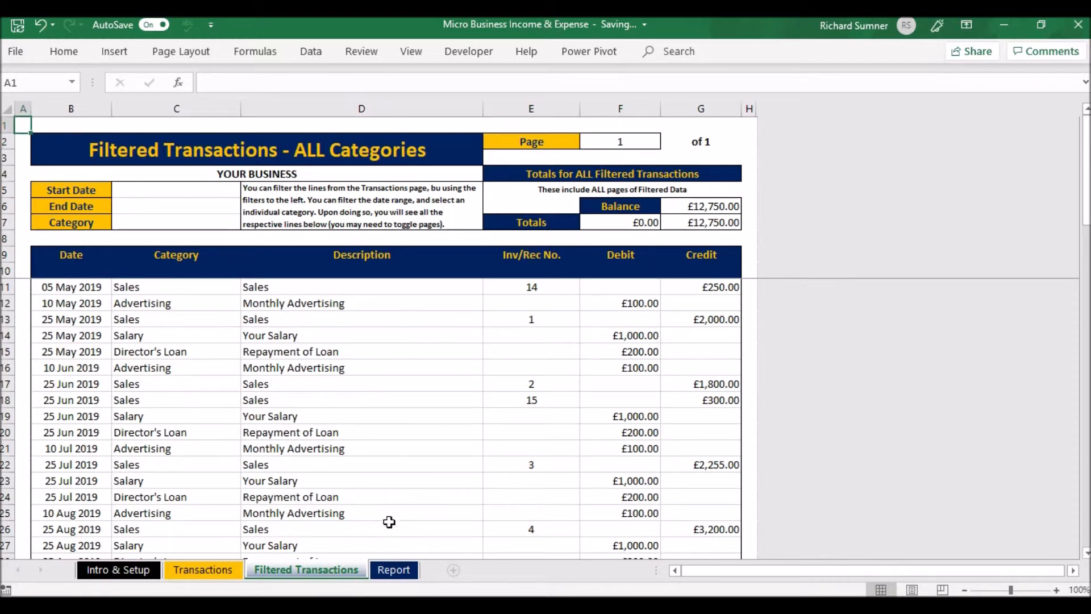
# On the Report sheet, examine the general figures, the monthly figures table, and the Income & Expense and Monthly Sales charts
pyautogui.click(387, 571)
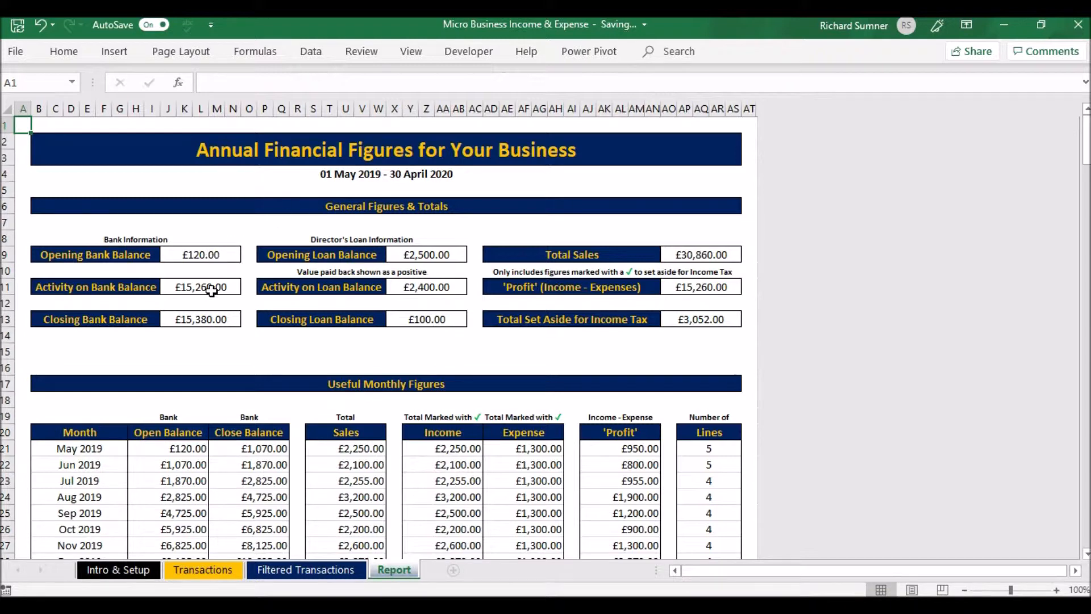
pyautogui.scroll(-1, 225, 316)
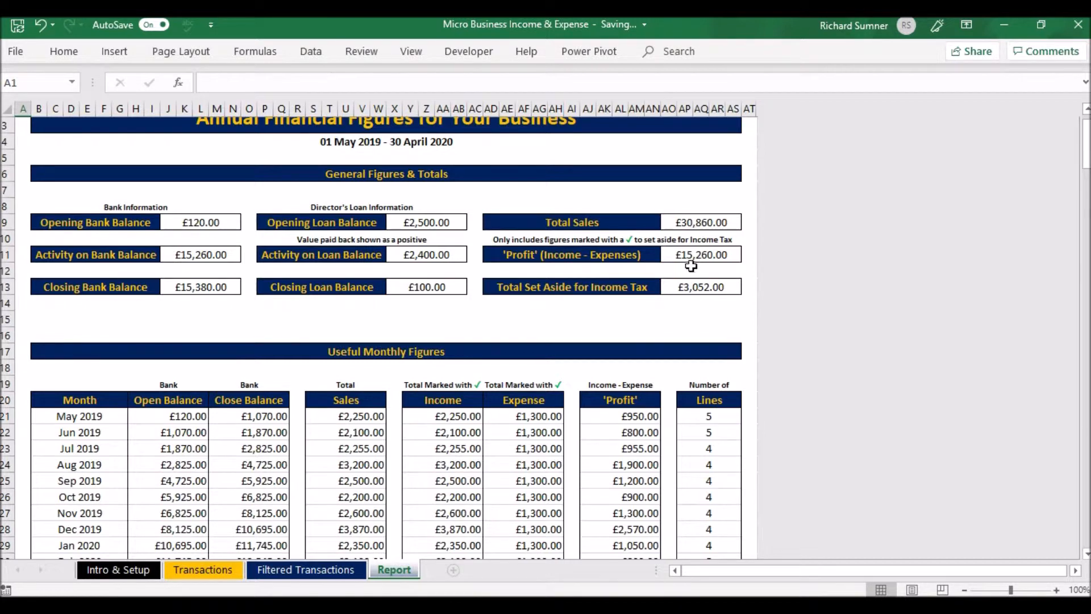
pyautogui.scroll(-3, 558, 275)
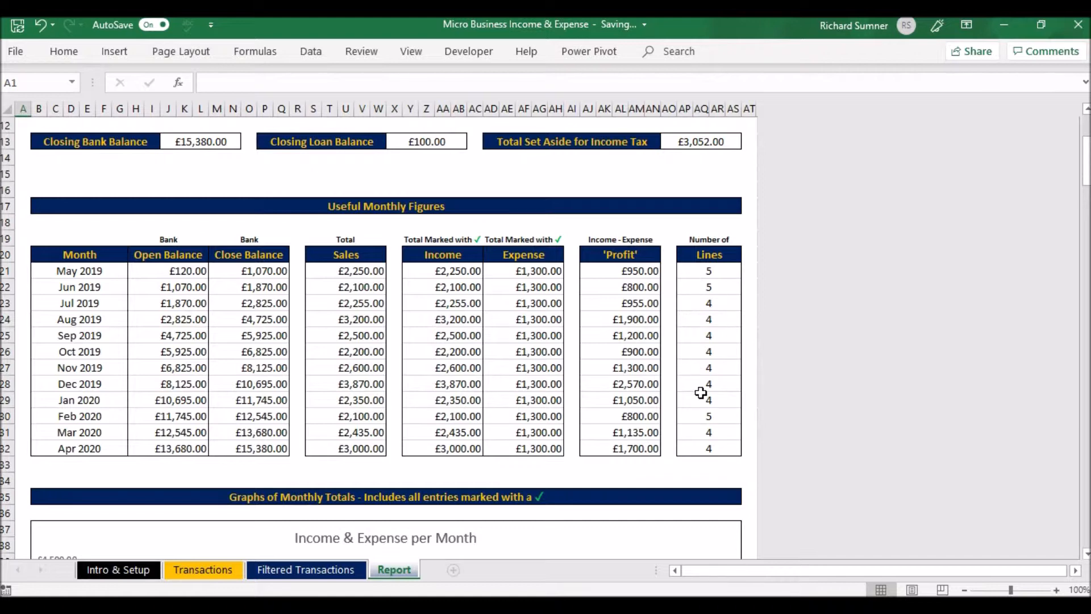
pyautogui.scroll(-6, 701, 392)
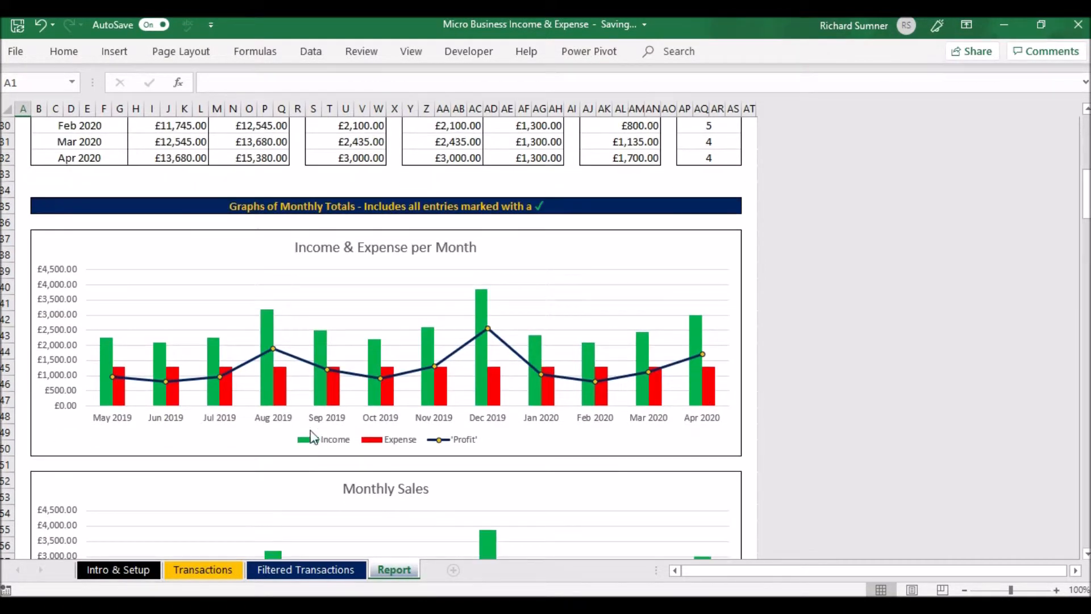
pyautogui.moveTo(503, 376)
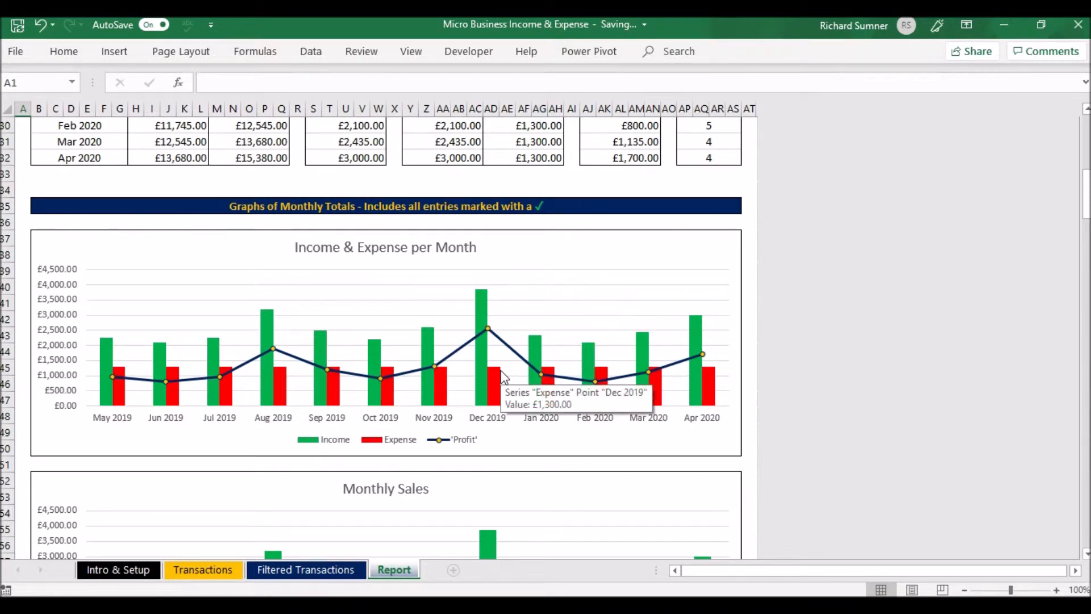
pyautogui.scroll(-3, 502, 376)
pyautogui.scroll(-3, 450, 408)
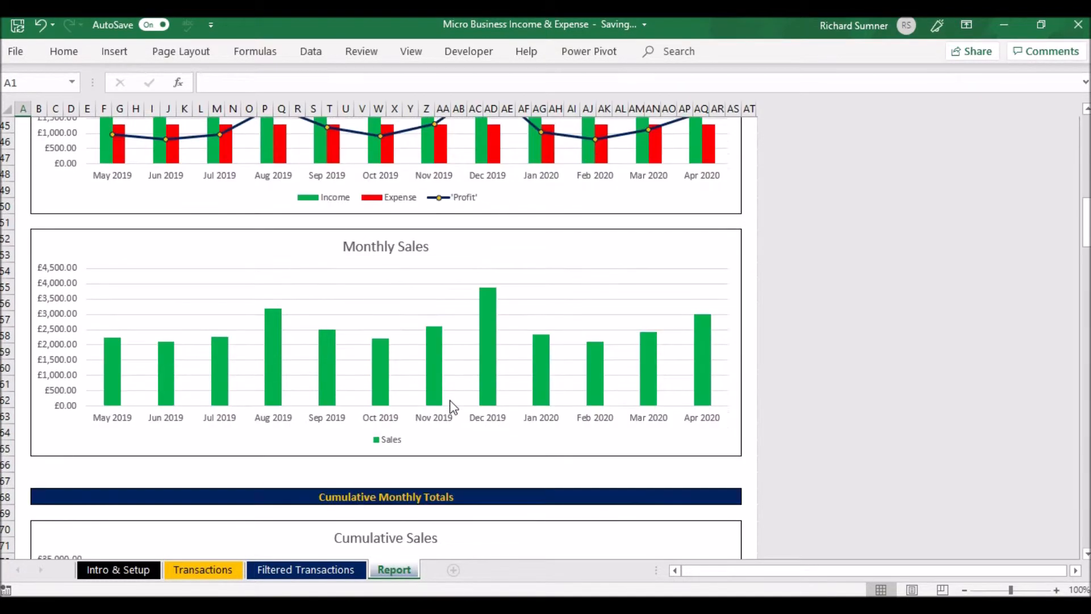
# Examine the report's cumulative sales and profit charts, the category totals and percentages, and the monthly breakdown of income by category
pyautogui.scroll(-5, 451, 408)
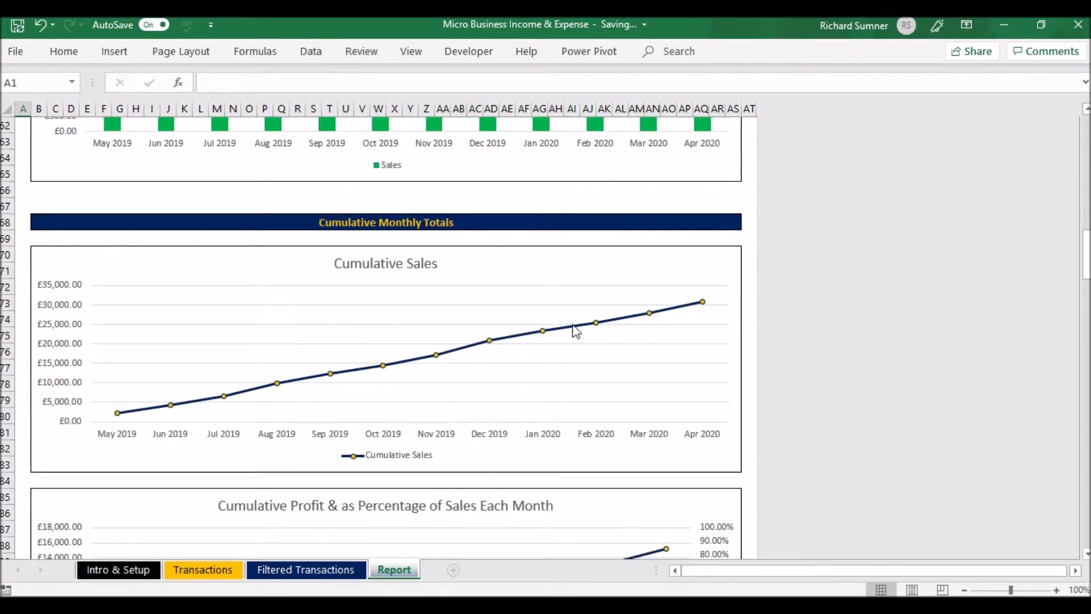
pyautogui.scroll(-4, 579, 332)
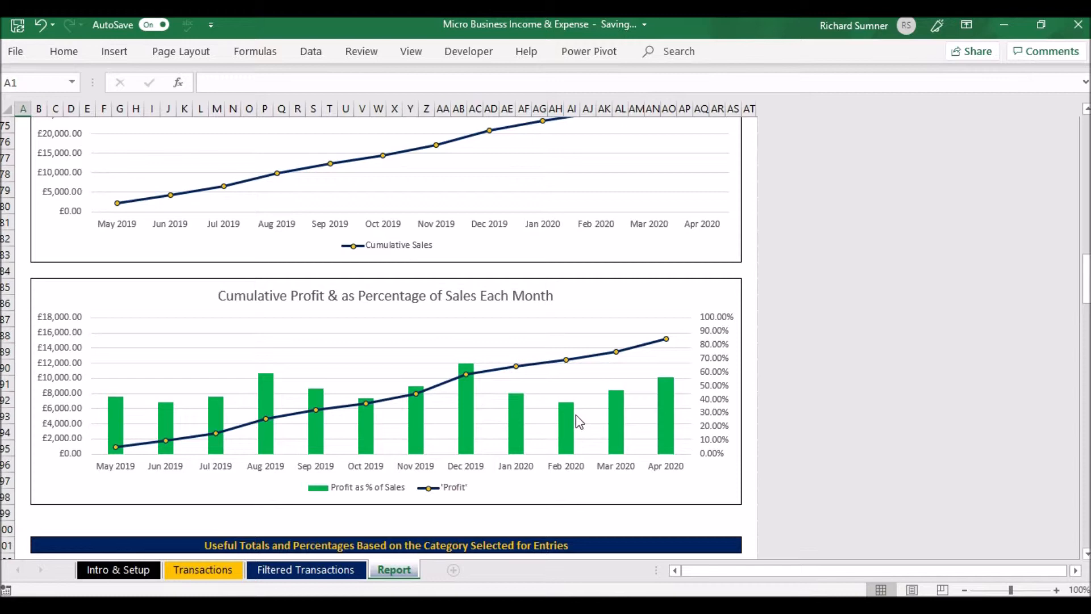
pyautogui.scroll(-2, 680, 424)
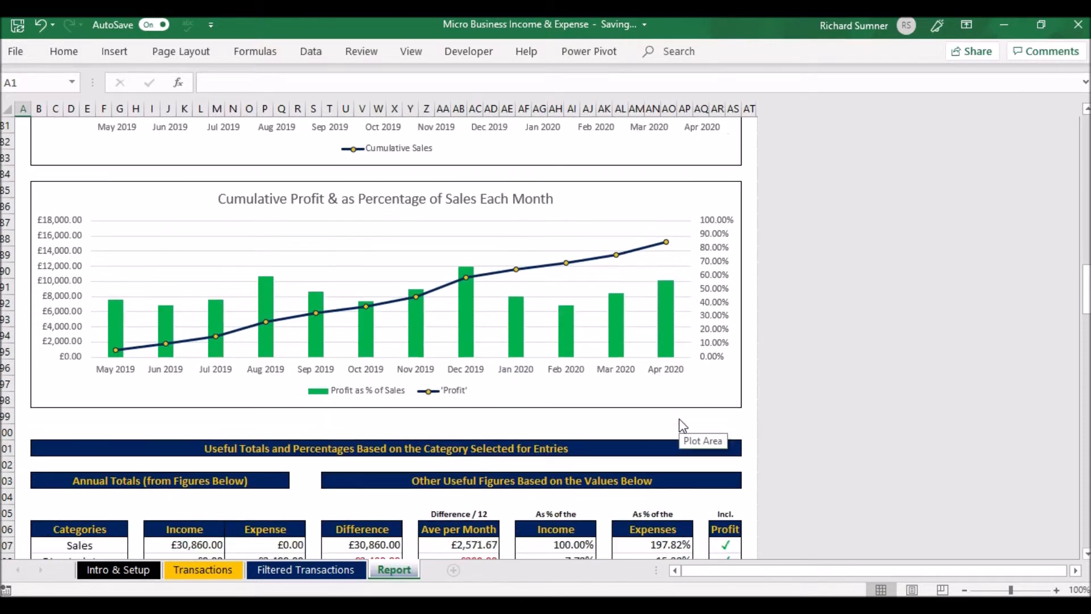
pyautogui.scroll(-5, 680, 418)
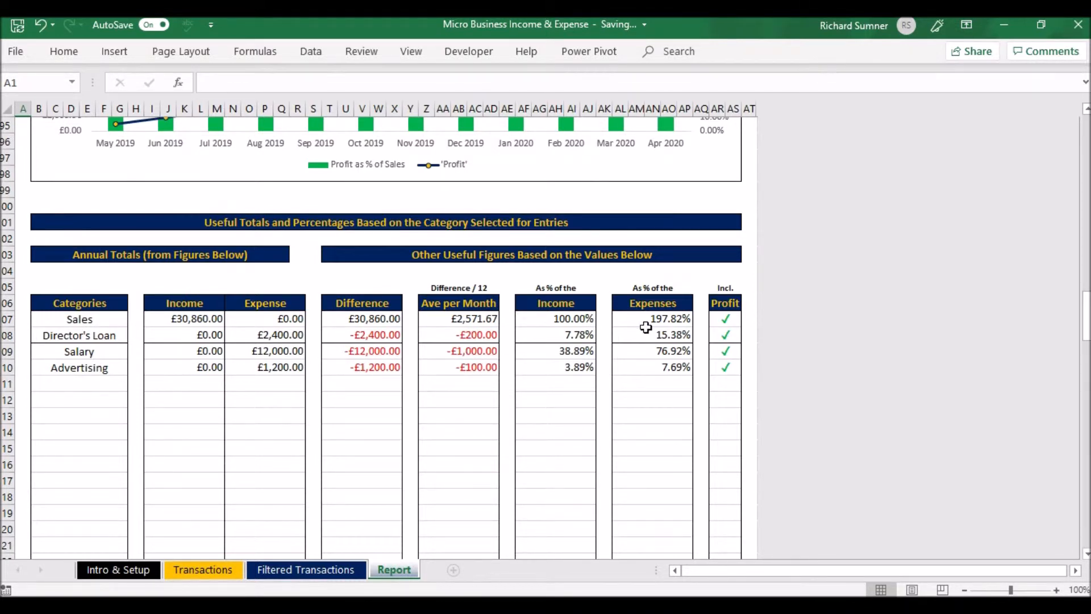
pyautogui.scroll(-11, 646, 327)
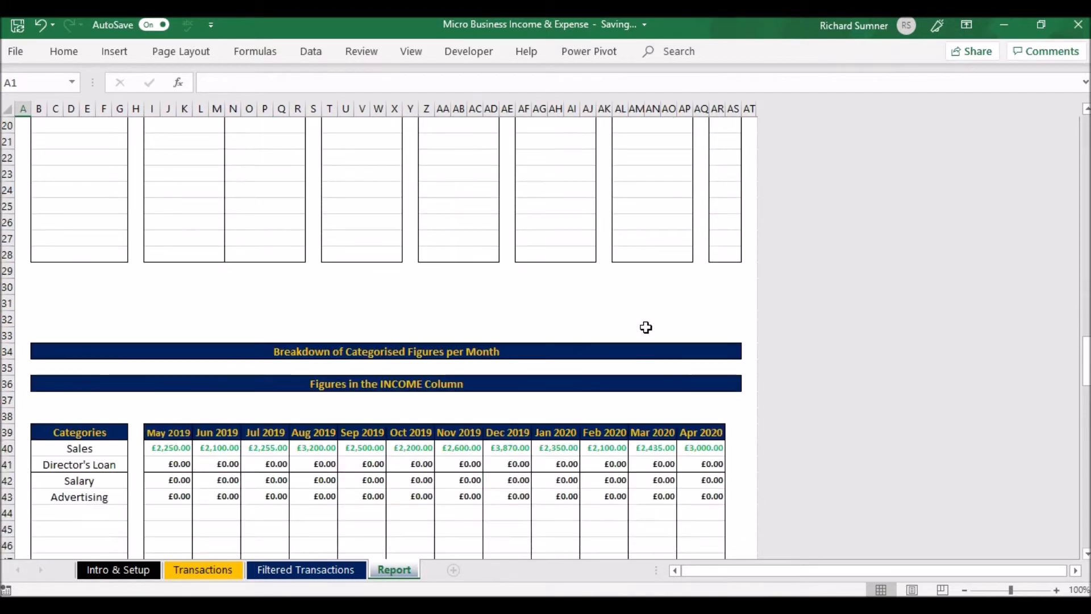
pyautogui.scroll(-2, 646, 328)
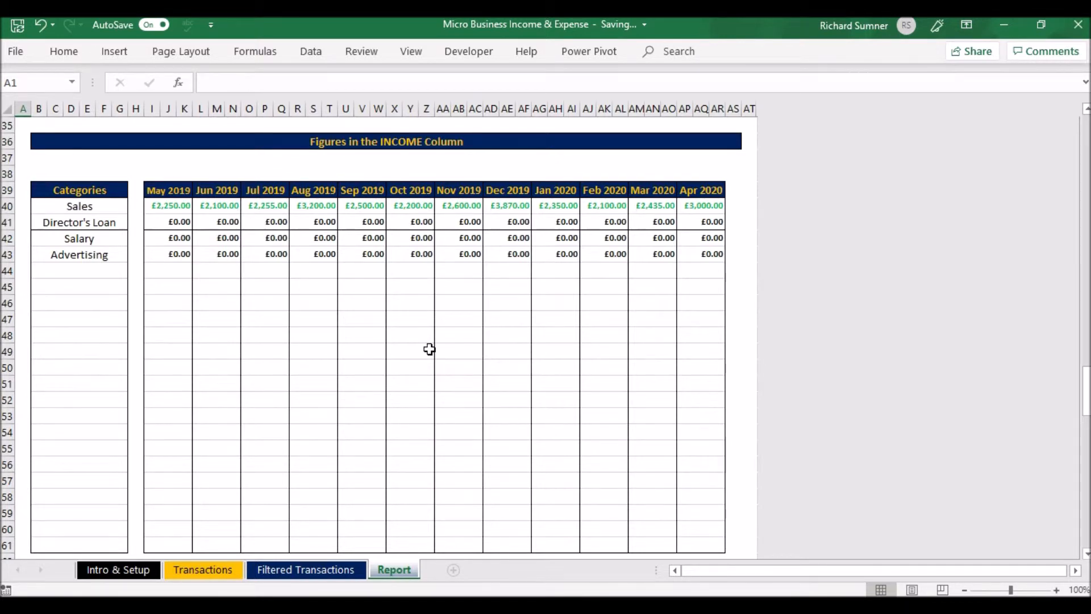
# Examine the report's monthly category breakdowns for expenses and for income less expenses, and return to the general and monthly figures
pyautogui.scroll(-9, 429, 349)
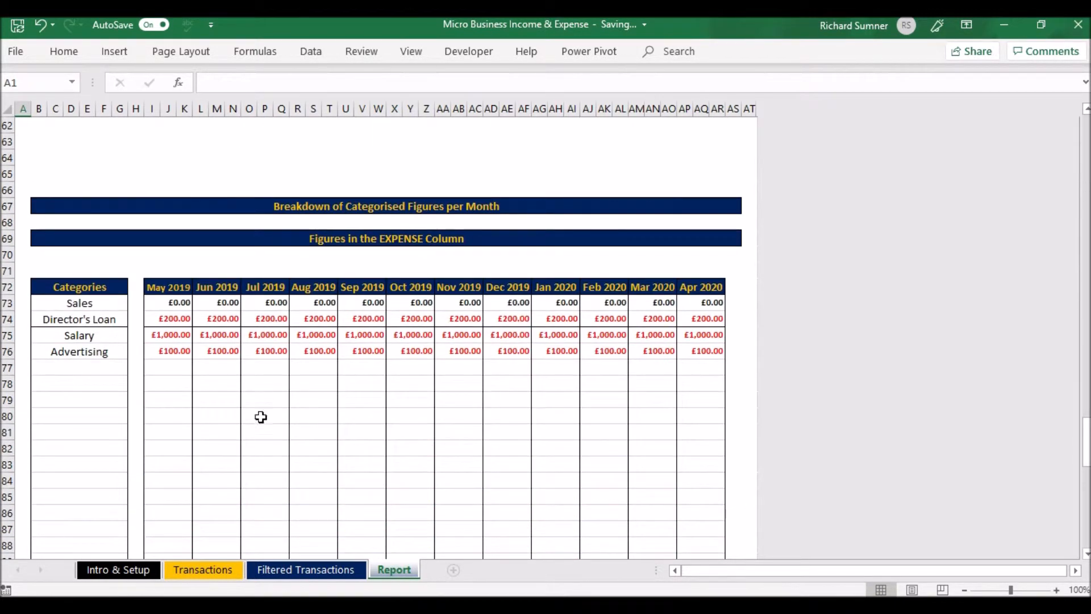
pyautogui.scroll(-10, 422, 413)
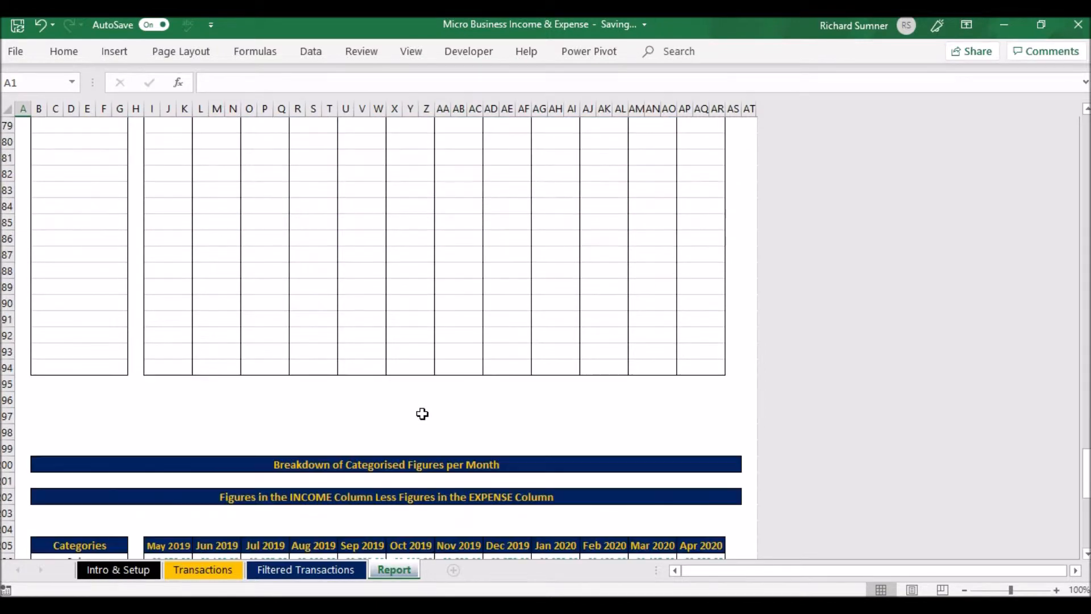
pyautogui.scroll(-7, 343, 389)
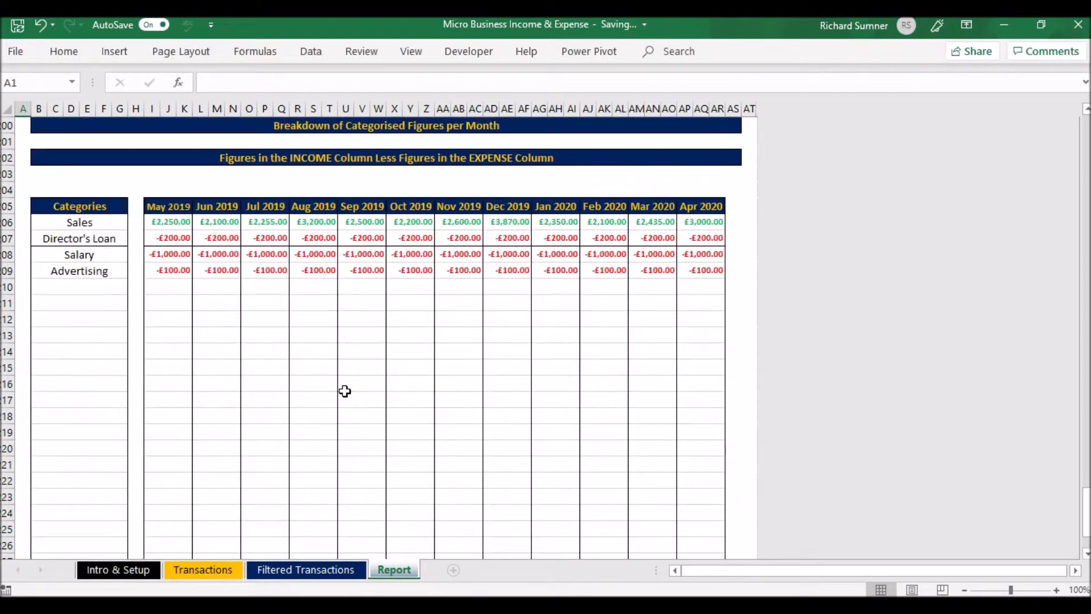
pyautogui.scroll(8, 345, 390)
pyautogui.scroll(-20, 345, 390)
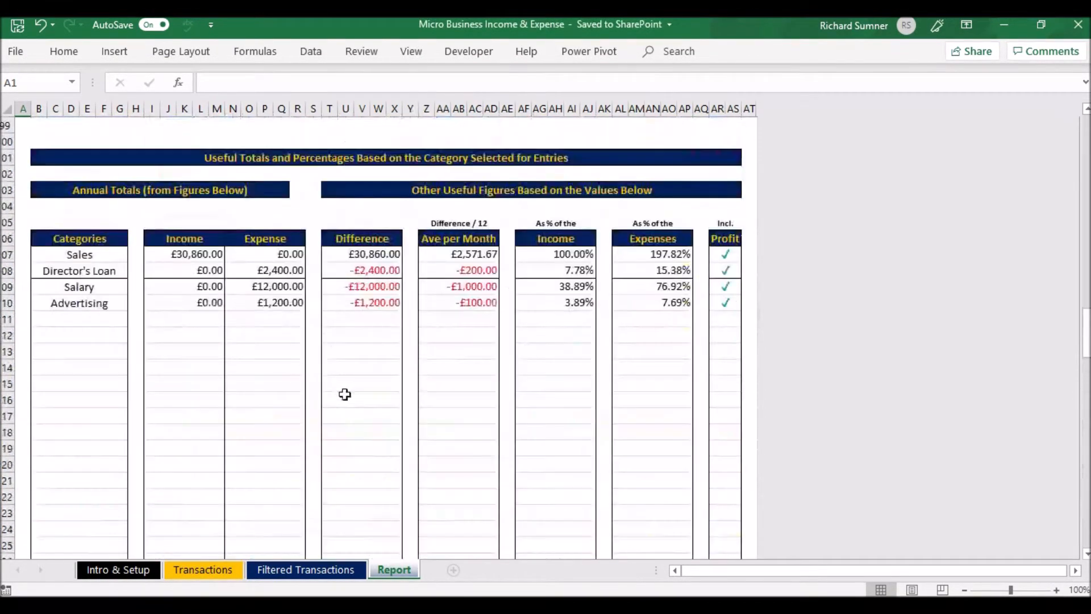
pyautogui.scroll(6, 345, 392)
pyautogui.scroll(20, 346, 400)
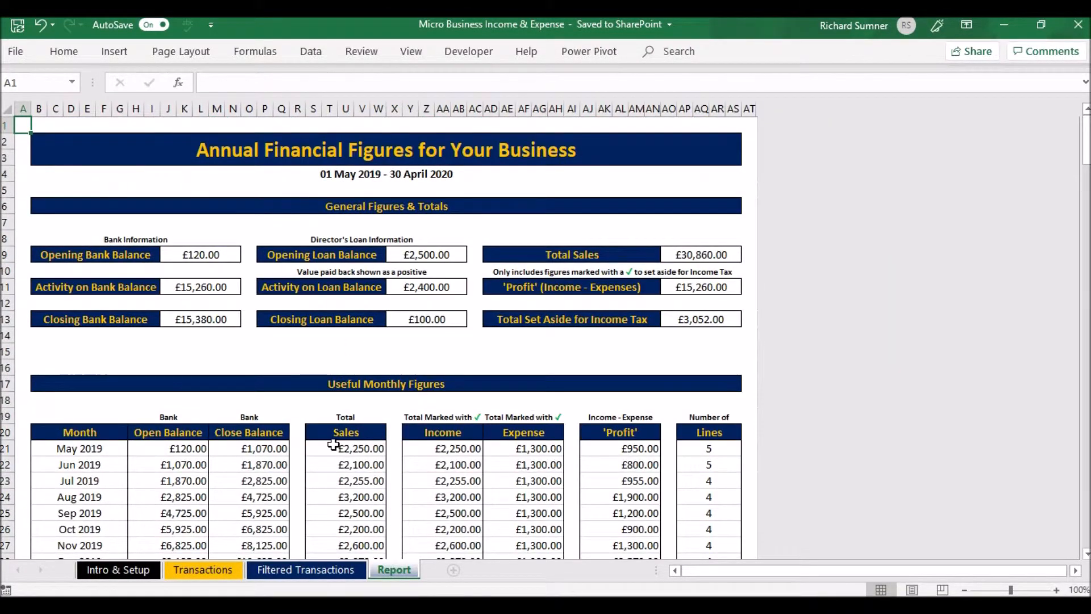
pyautogui.scroll(-16, 353, 381)
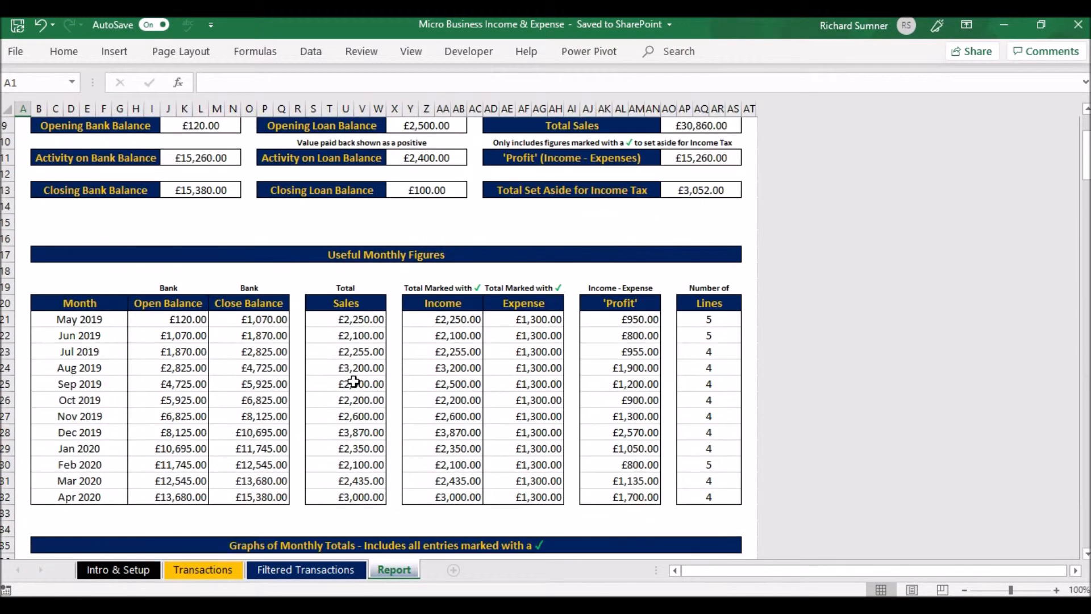
pyautogui.scroll(16, 355, 386)
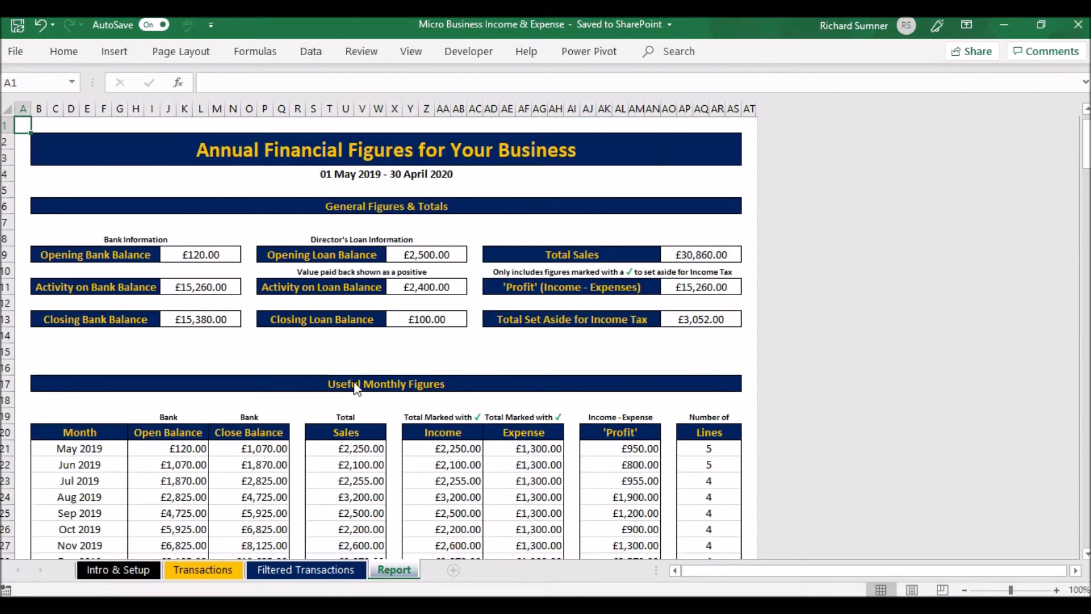
# Review the Transactions sheet and switch to the Intro & Setup sheet to check the setup sections
pyautogui.click(309, 566)
pyautogui.click(215, 573)
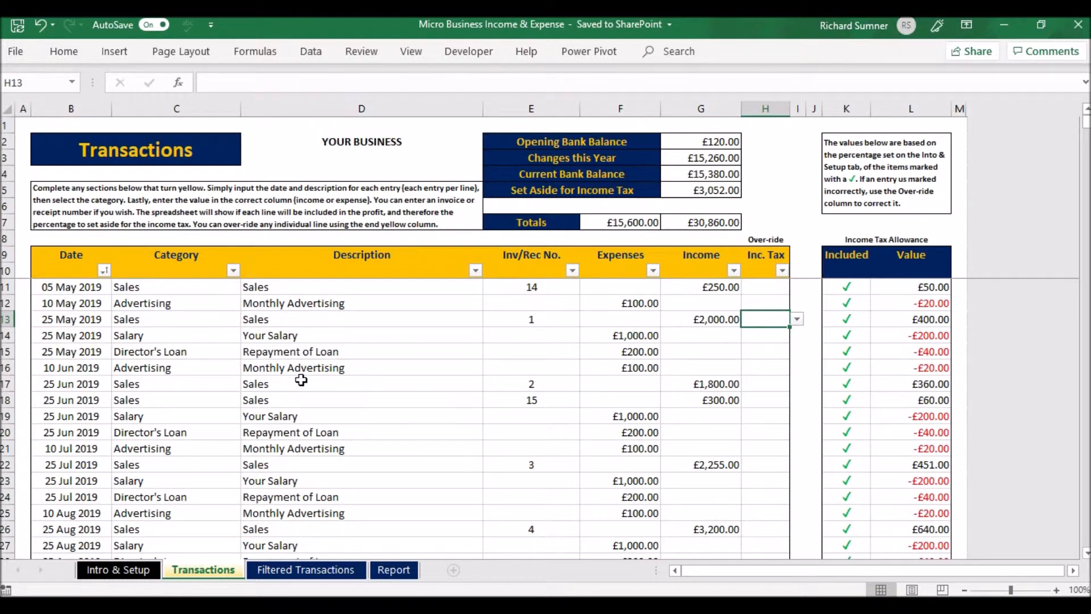
pyautogui.click(129, 573)
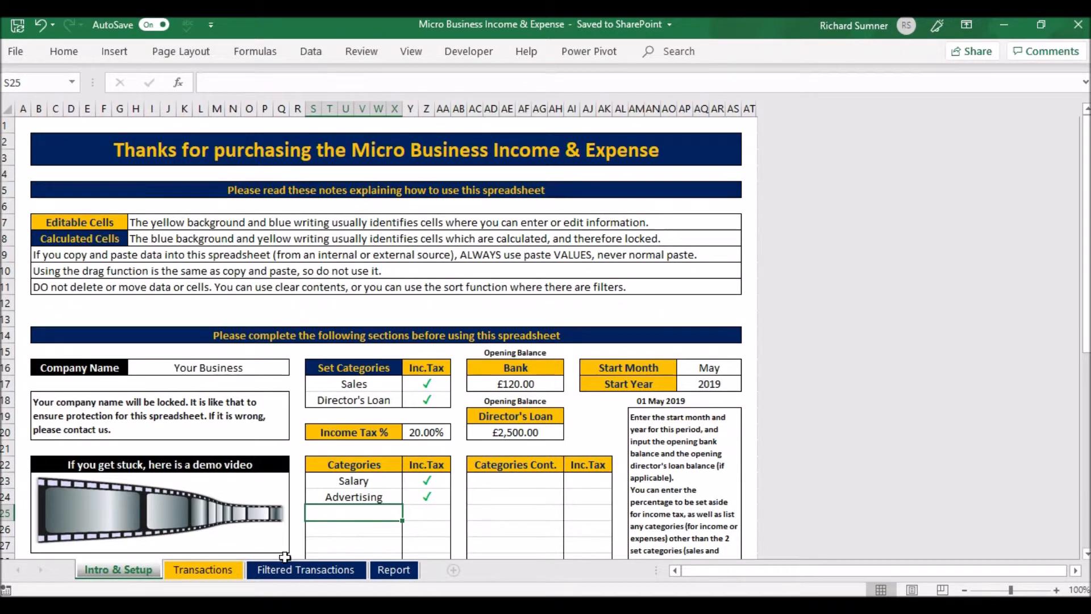
# On the Transactions sheet, select all entries from Date to Inc. Tax, view the commands available for them, and deselect the entries
pyautogui.click(223, 570)
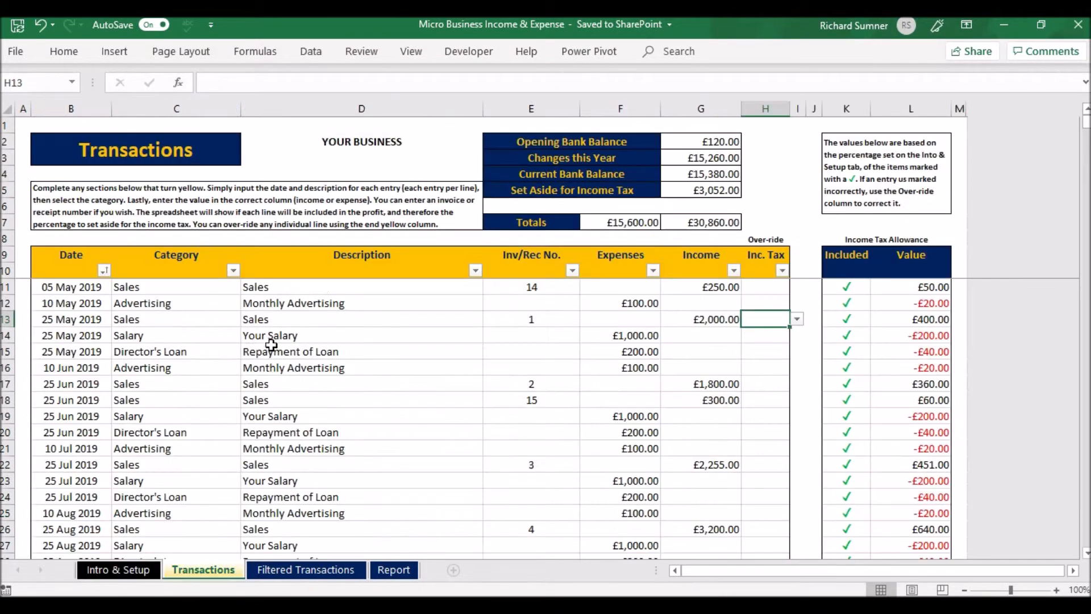
pyautogui.click(77, 291)
pyautogui.hotkey('shift', 'Right')
pyautogui.hotkey('shift', 'Right')
pyautogui.hotkey('shift', 'Right')
pyautogui.hotkey('shift', 'Right')
pyautogui.hotkey('shift', 'Right')
pyautogui.hotkey('shift', 'Right')
pyautogui.hotkey('shift', 'Right')
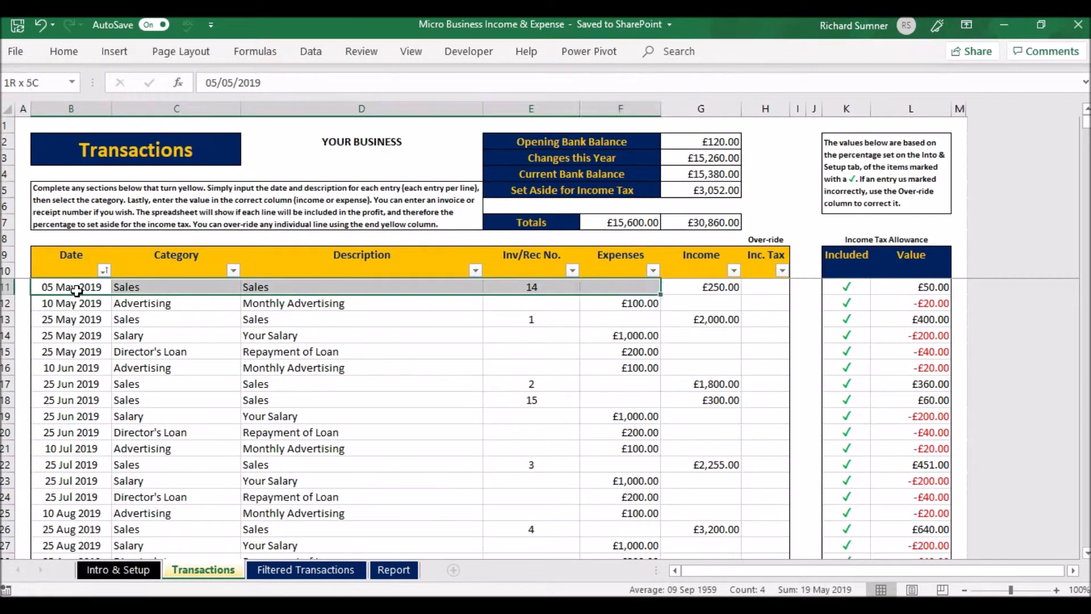
pyautogui.hotkey('ctrl', 'shift', 'Down')
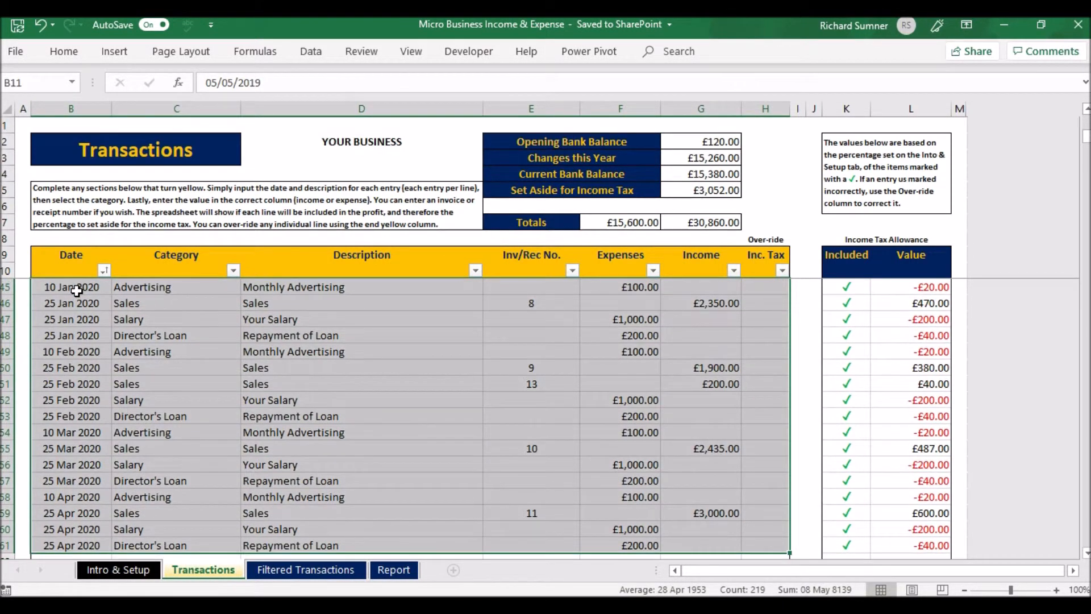
pyautogui.rightClick(112, 308)
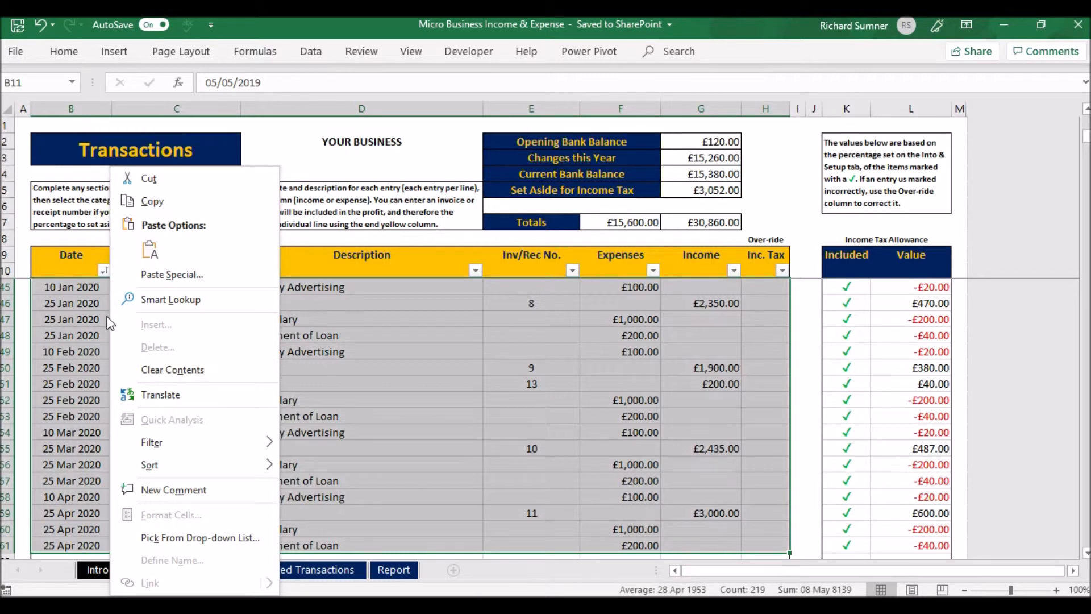
pyautogui.press('Escape')
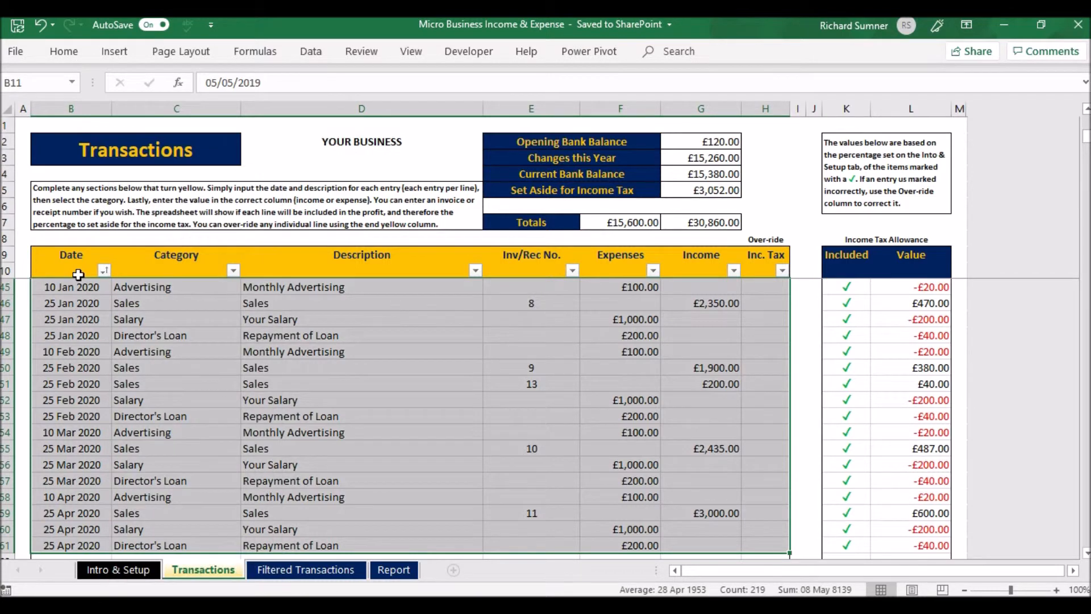
pyautogui.hotkey('ctrl', 'Home')
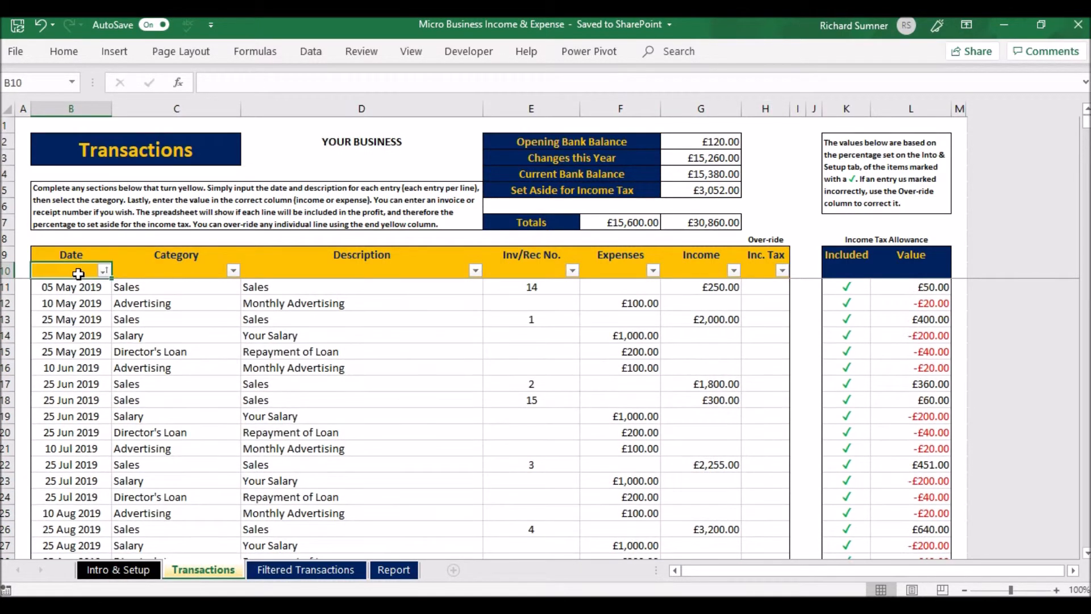
# Recap the Intro & Setup, Transactions and Report sheets, finishing on the Intro & Setup sheet
pyautogui.click(148, 570)
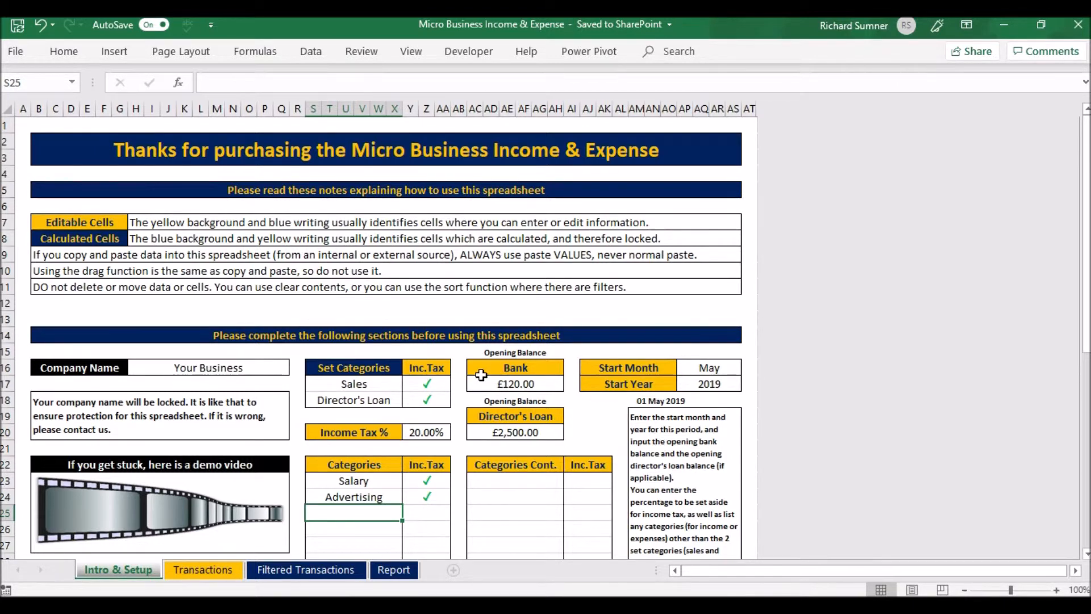
pyautogui.click(227, 571)
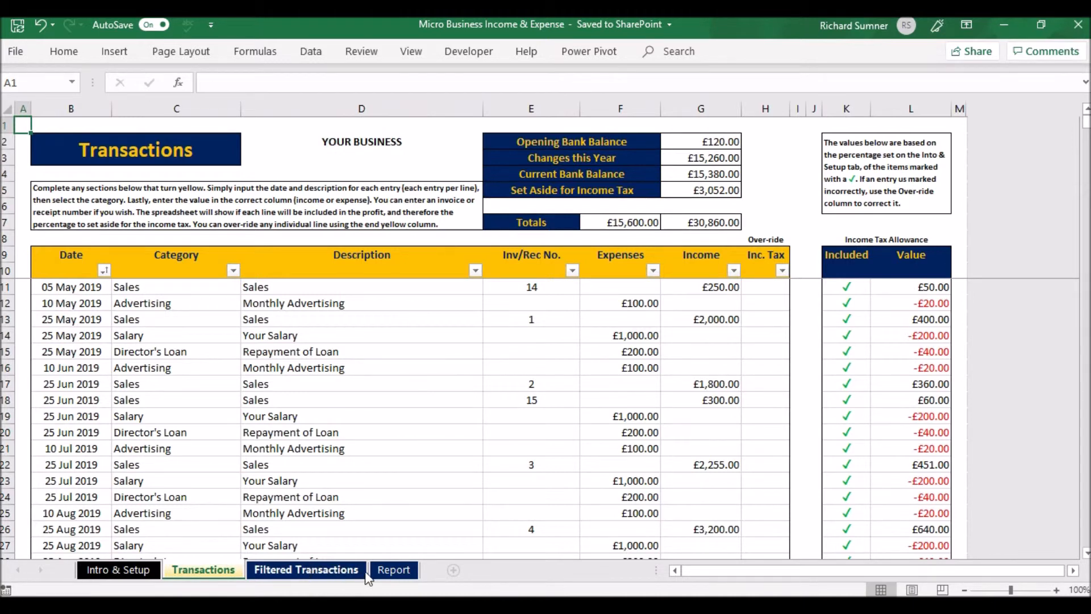
pyautogui.click(393, 573)
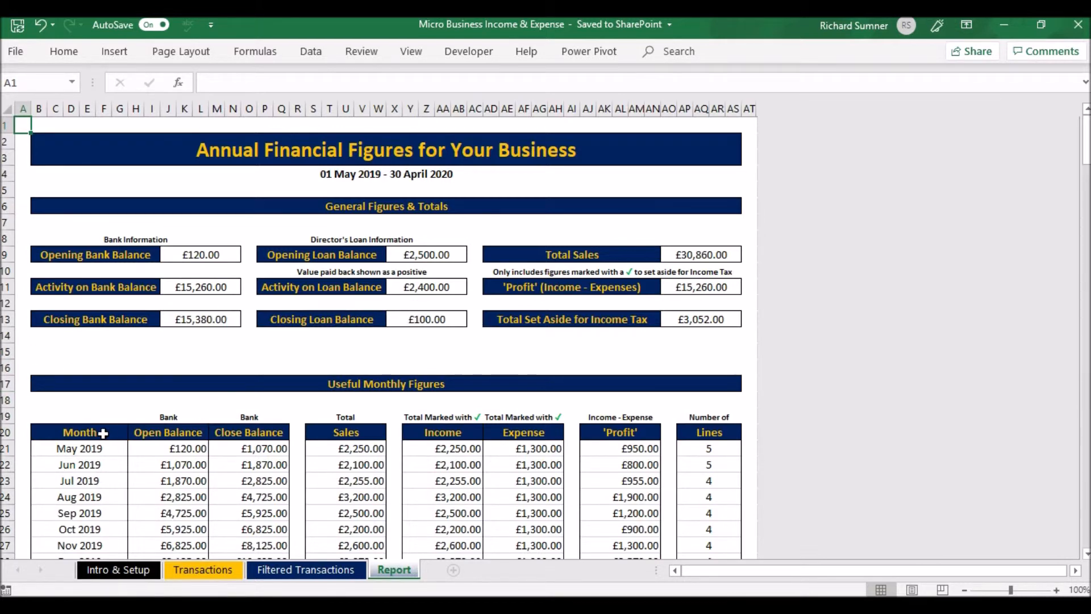
pyautogui.click(196, 570)
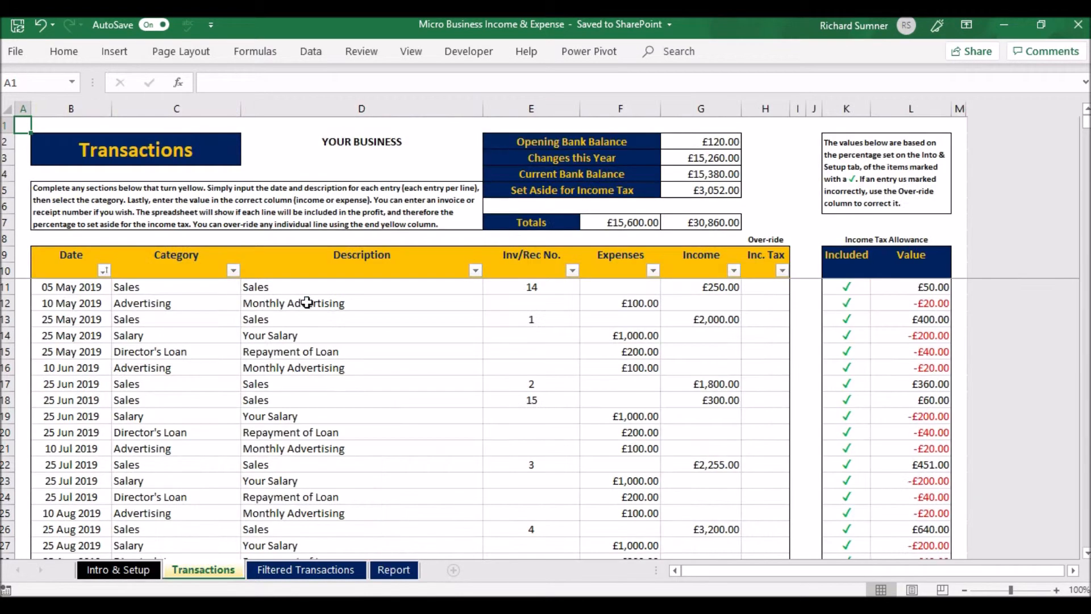
pyautogui.click(129, 569)
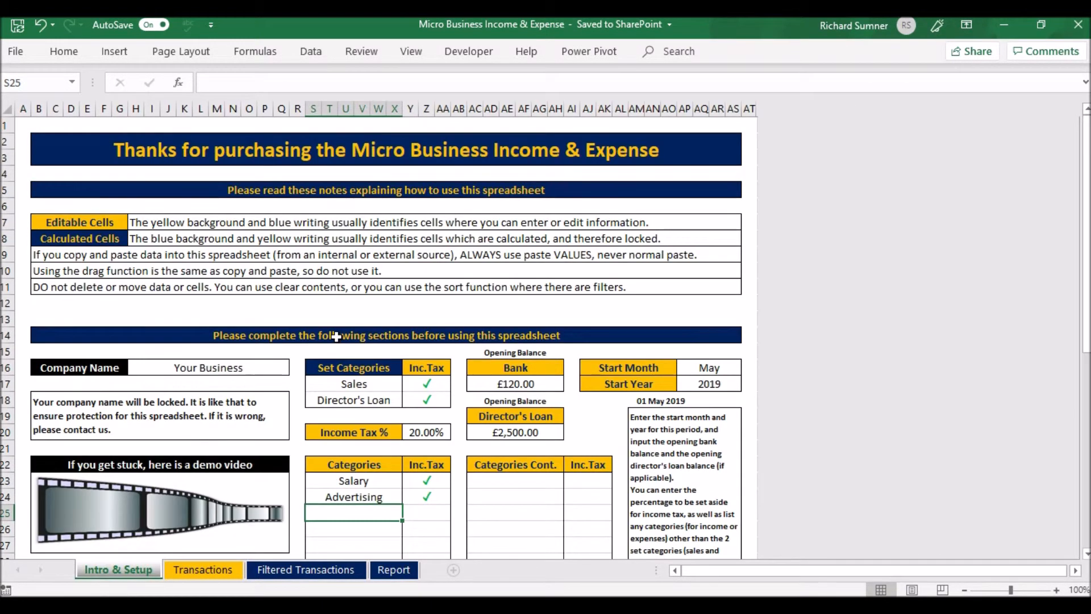